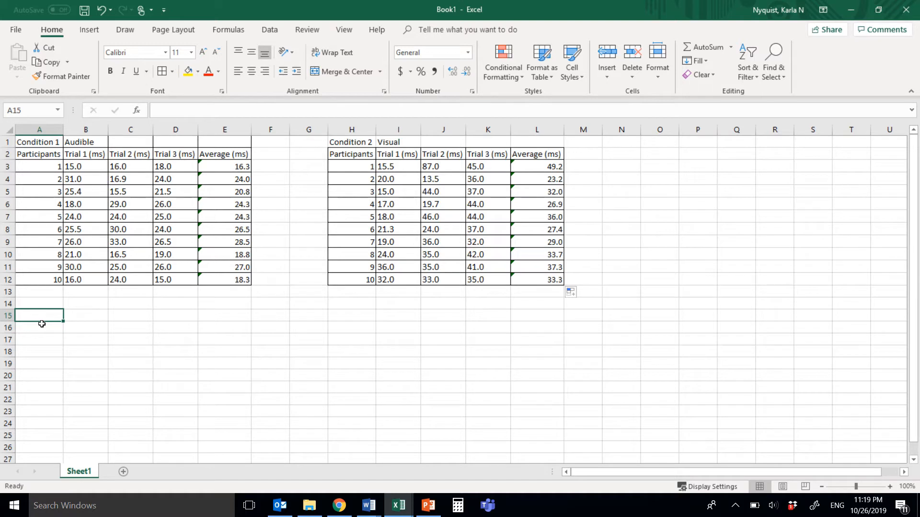
# - Enter the heading "Reaction time to Audible Stimulus" in B15 and wrap its text
pyautogui.click(86, 318)
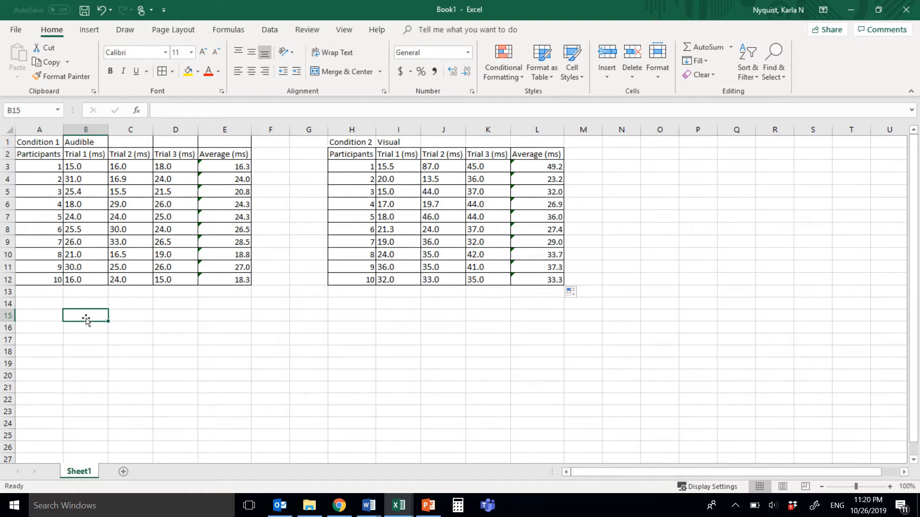
pyautogui.write('Audible')
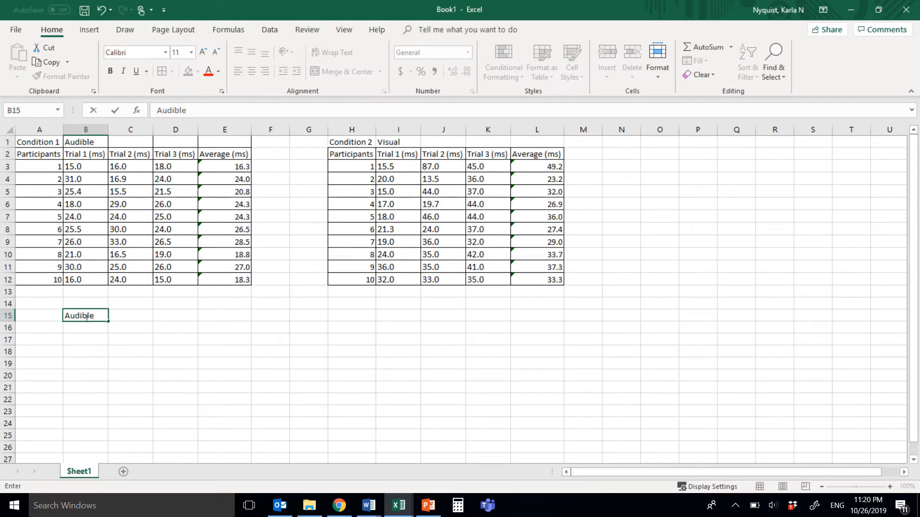
pyautogui.press('BackSpace')
pyautogui.press('BackSpace')
pyautogui.press('BackSpace')
pyautogui.press('BackSpace')
pyautogui.press('BackSpace')
pyautogui.press('BackSpace')
pyautogui.press('BackSpace')
pyautogui.write('Reaction time ')
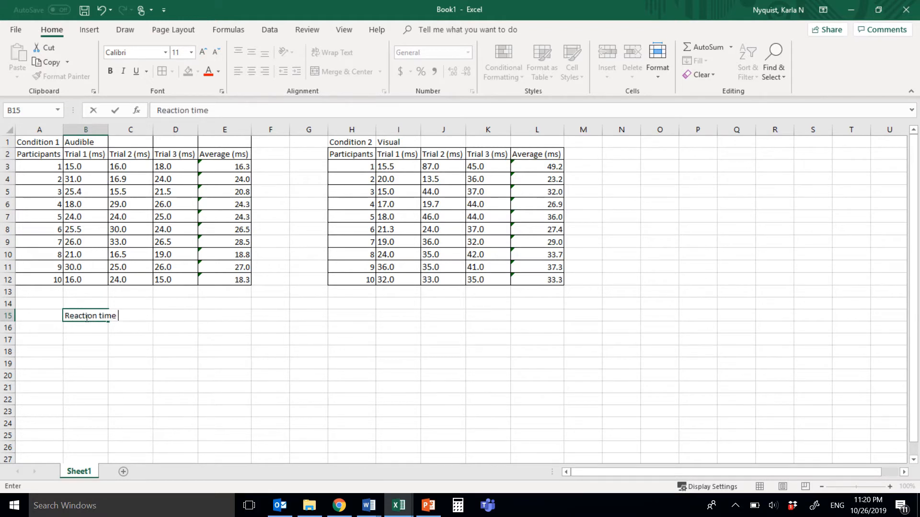
pyautogui.write('to Audible Stim')
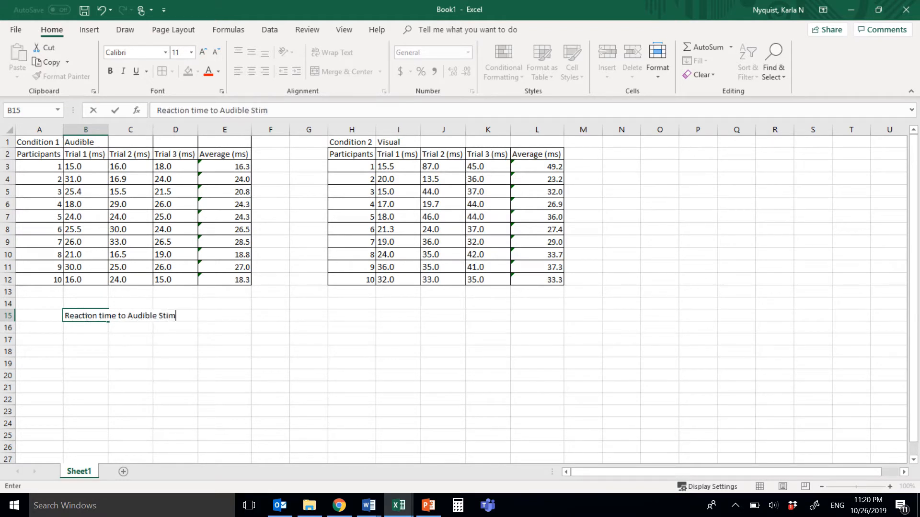
pyautogui.write('ulus')
pyautogui.press('Tab')
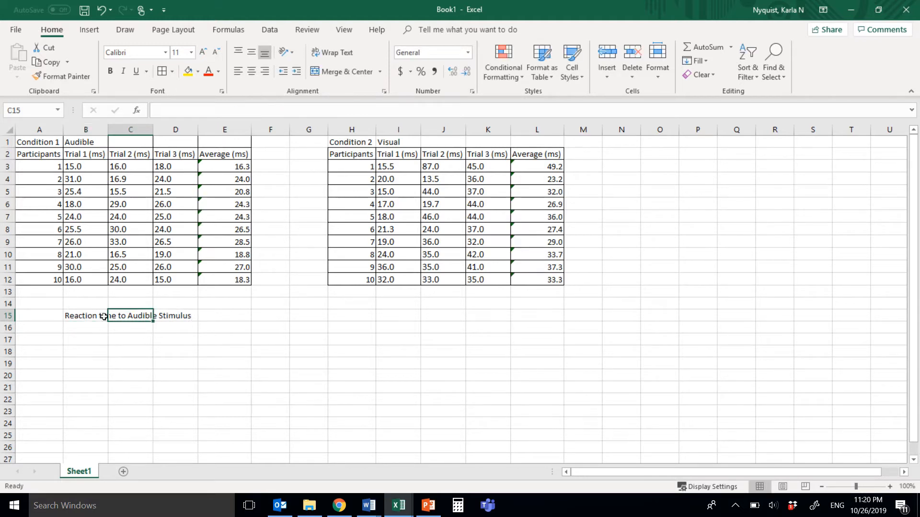
pyautogui.click(77, 317)
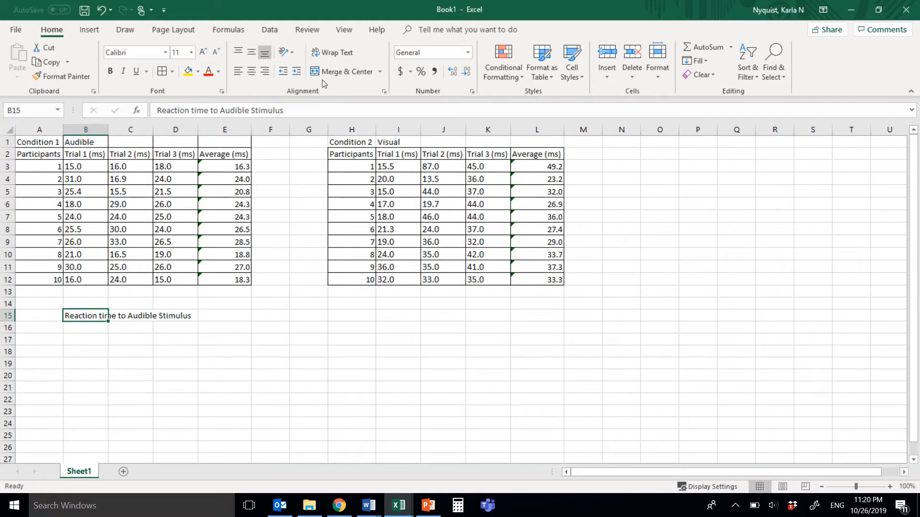
pyautogui.click(348, 56)
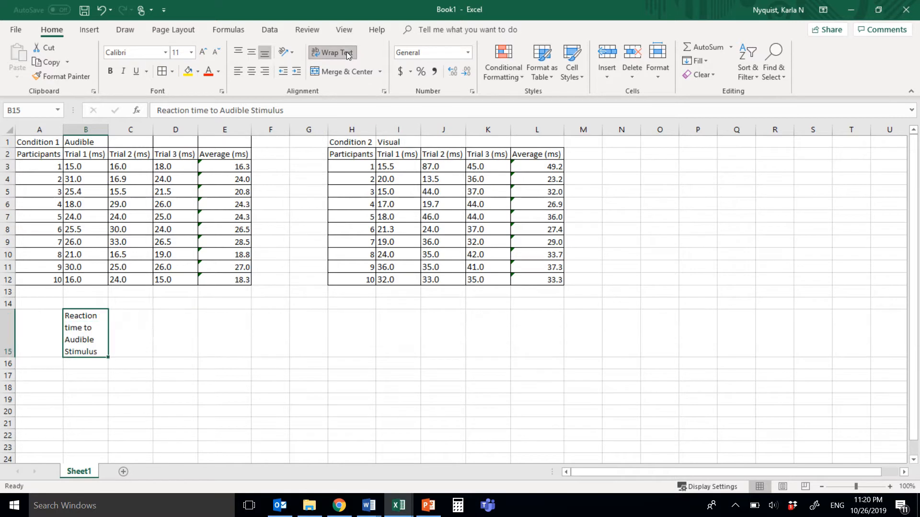
# - Enter the heading "Reaction time to Visual Stimuls" in C15 and wrap its text
pyautogui.click(125, 329)
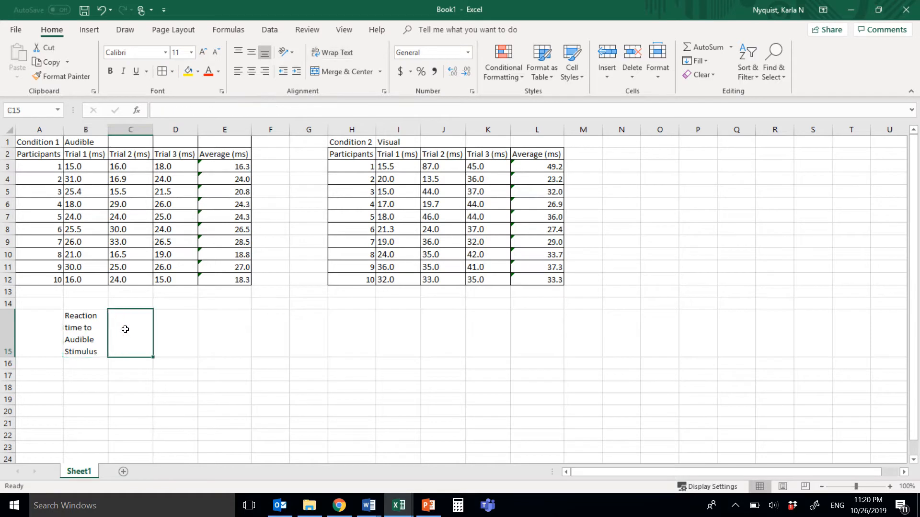
pyautogui.write('Rea')
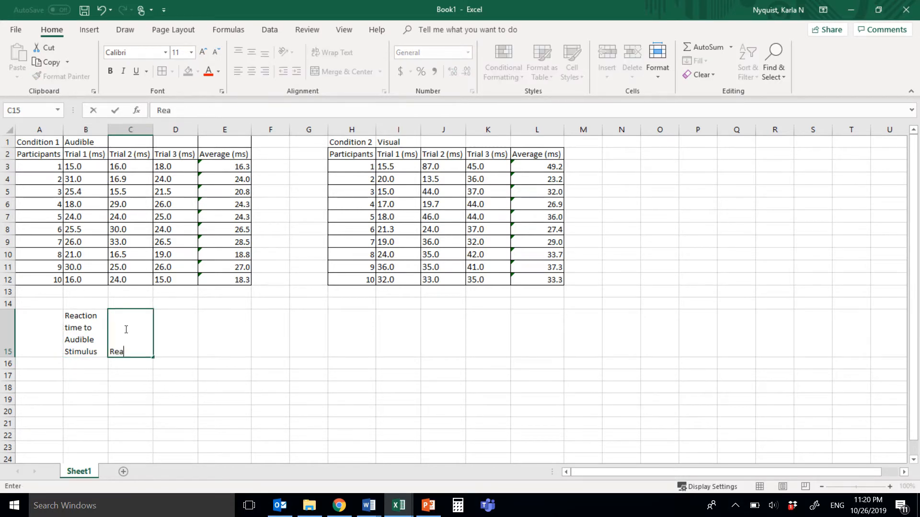
pyautogui.write('ction time to Visual ')
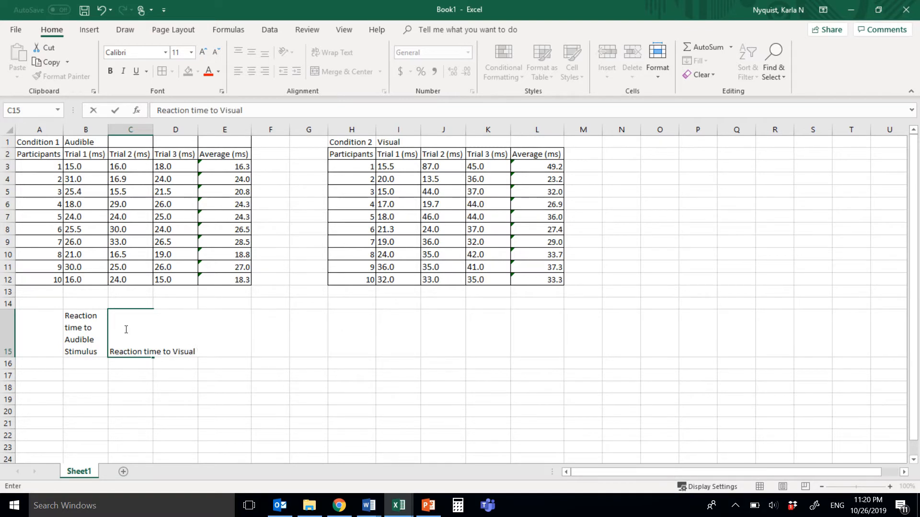
pyautogui.write('Stimuls')
pyautogui.hotkey('ctrl', 'Return')
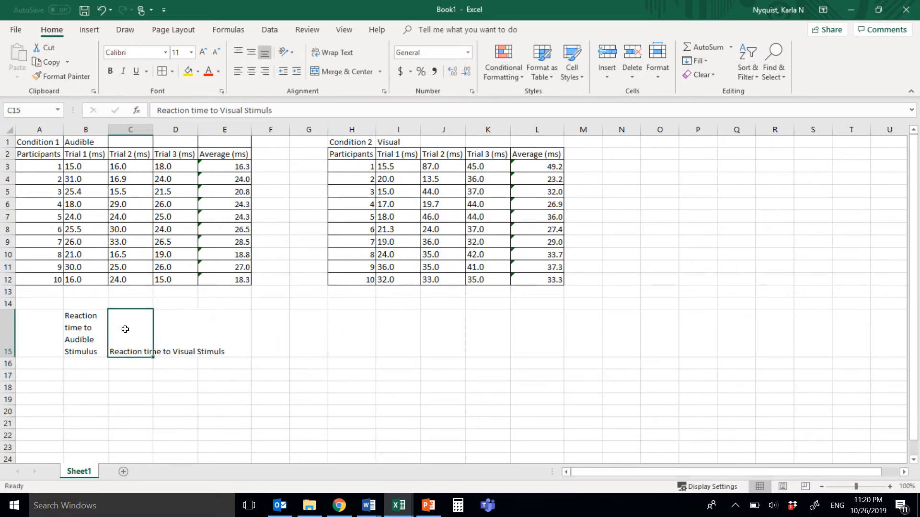
pyautogui.click(344, 53)
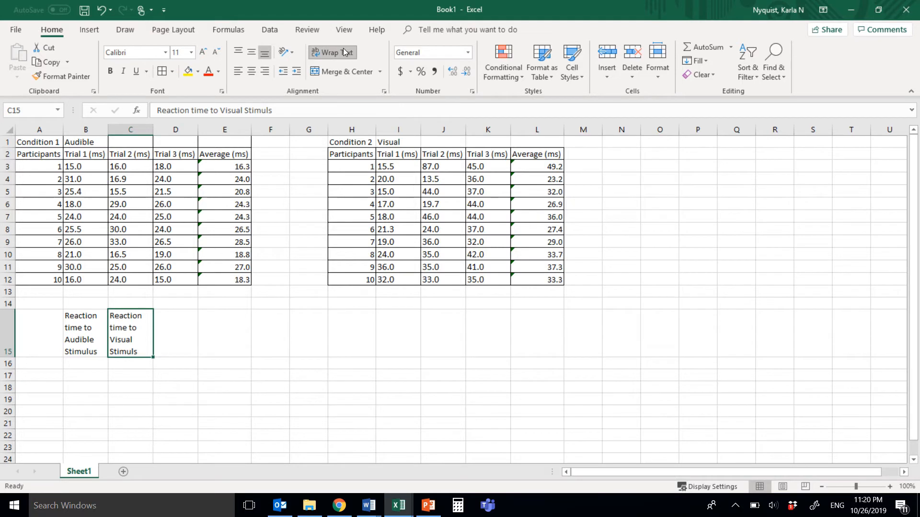
# - Label A16 "Average" and A17 "Standard Deviation", wrapping the text in A17
pyautogui.click(44, 363)
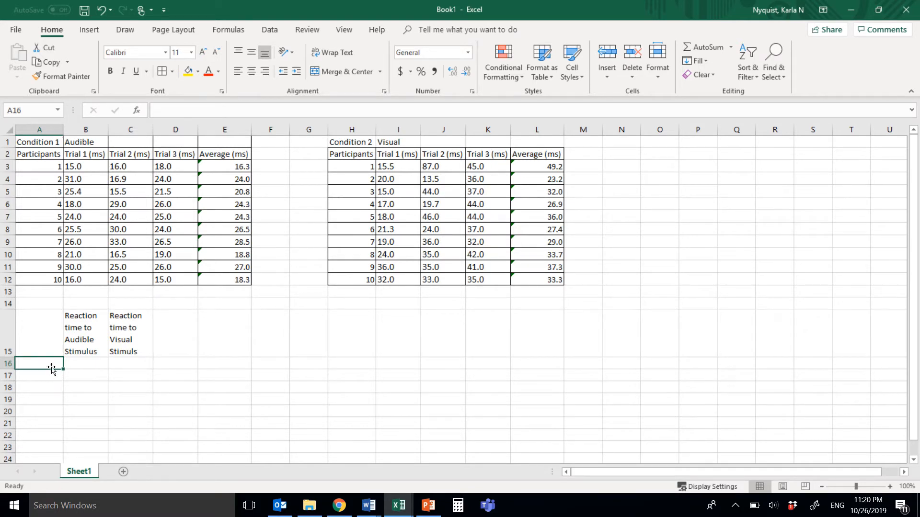
pyautogui.write('Average')
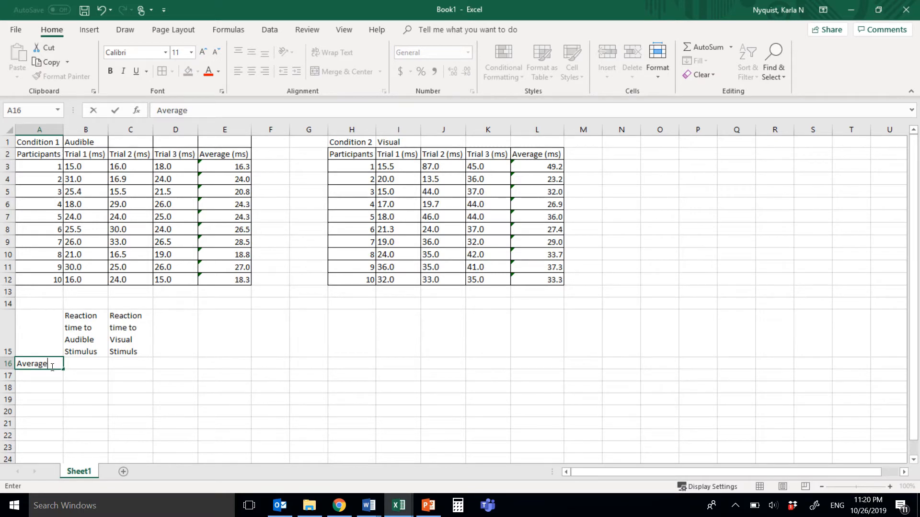
pyautogui.press('Return')
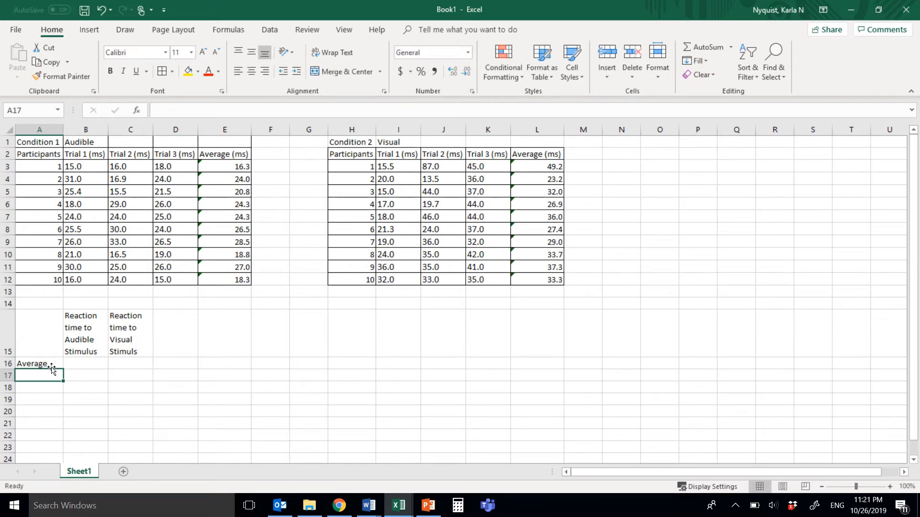
pyautogui.write('Standard De')
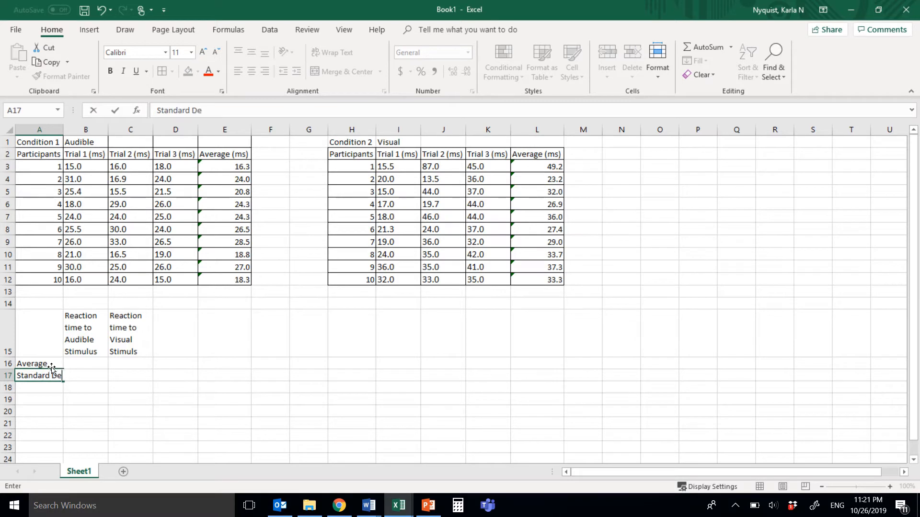
pyautogui.write('viation')
pyautogui.press('Return')
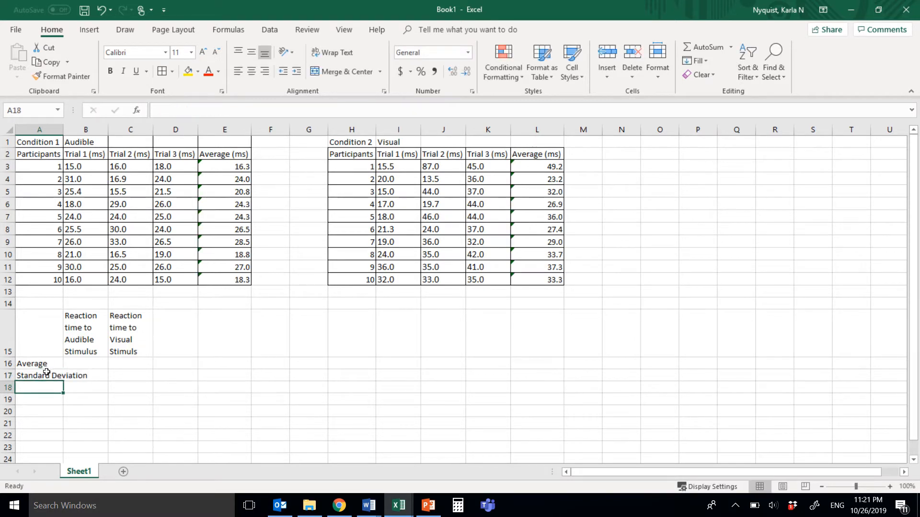
pyautogui.click(46, 375)
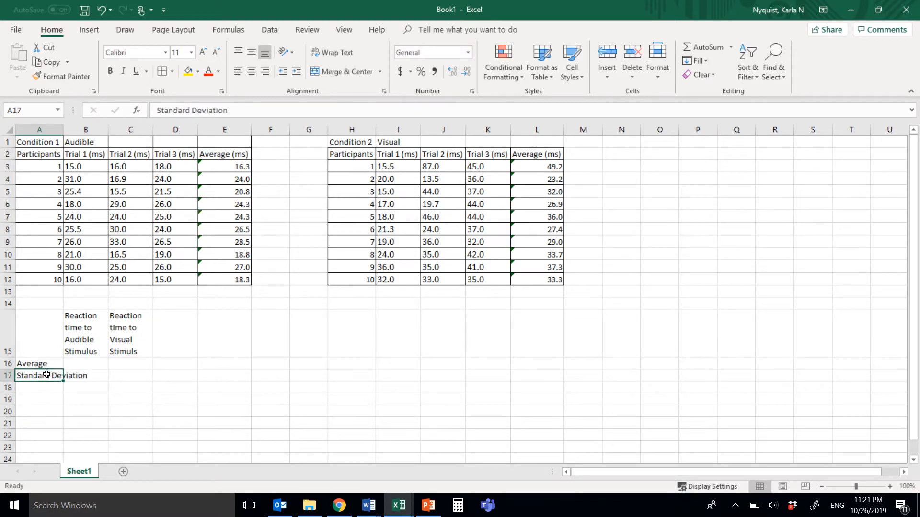
pyautogui.click(332, 54)
# - Enter the row label "Coefficient of Variation" in A18 and wrap its text
pyautogui.click(36, 401)
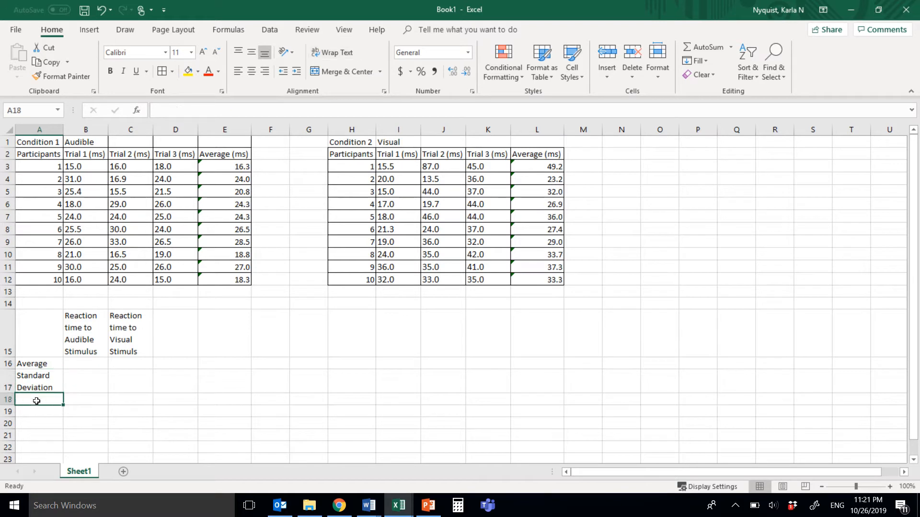
pyautogui.write('Coe')
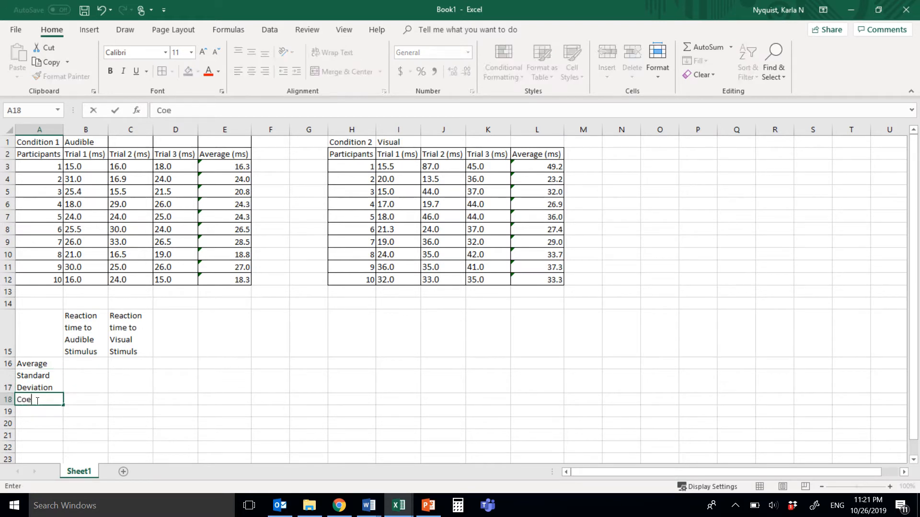
pyautogui.write('fficient of Variation')
pyautogui.hotkey('ctrl', 'Return')
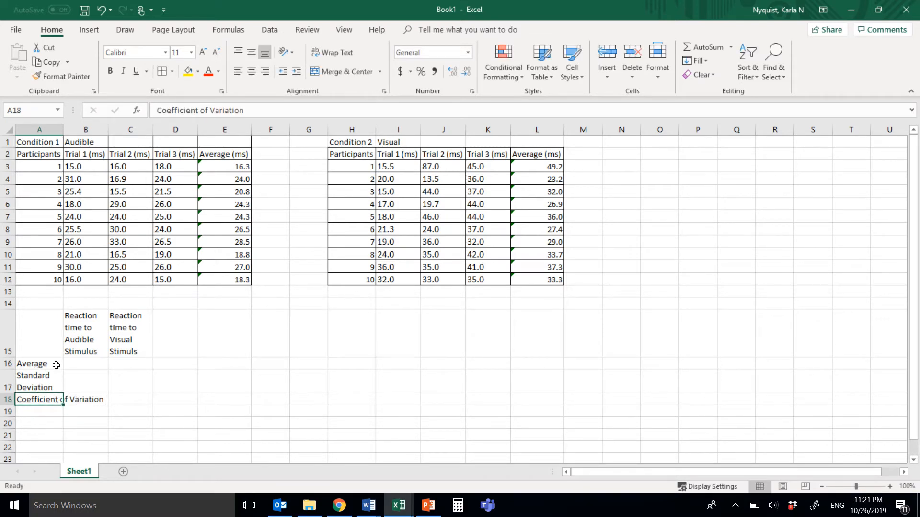
pyautogui.click(346, 51)
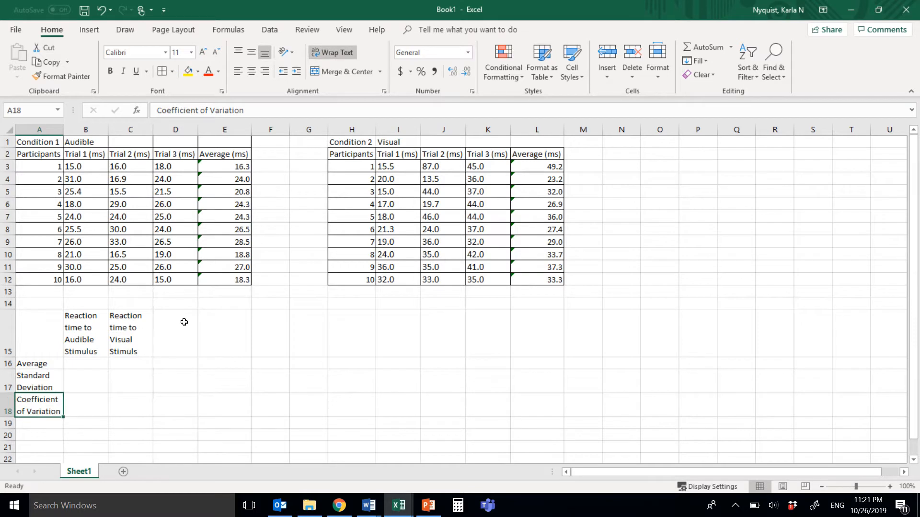
# - Enter the row label "Percent Difference" in A20 and wrap its text
pyautogui.scroll(-1, 130, 423)
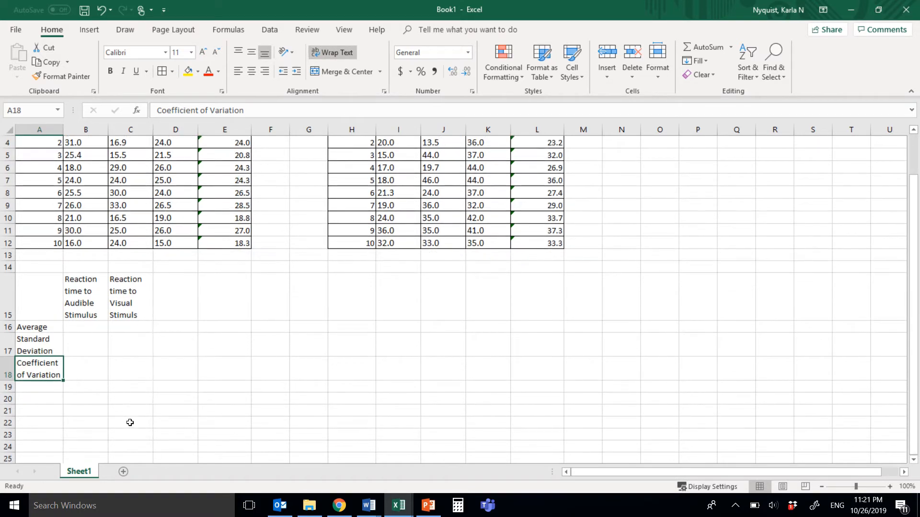
pyautogui.click(50, 398)
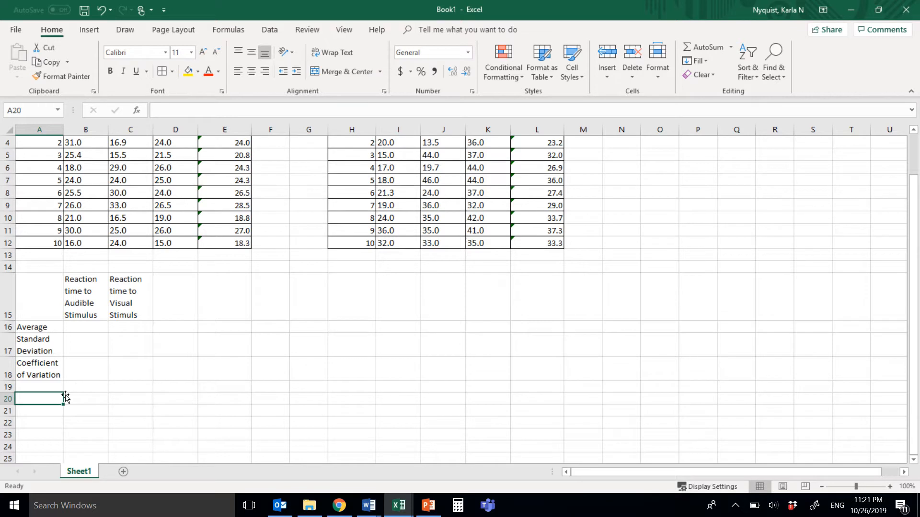
pyautogui.write('Percent ')
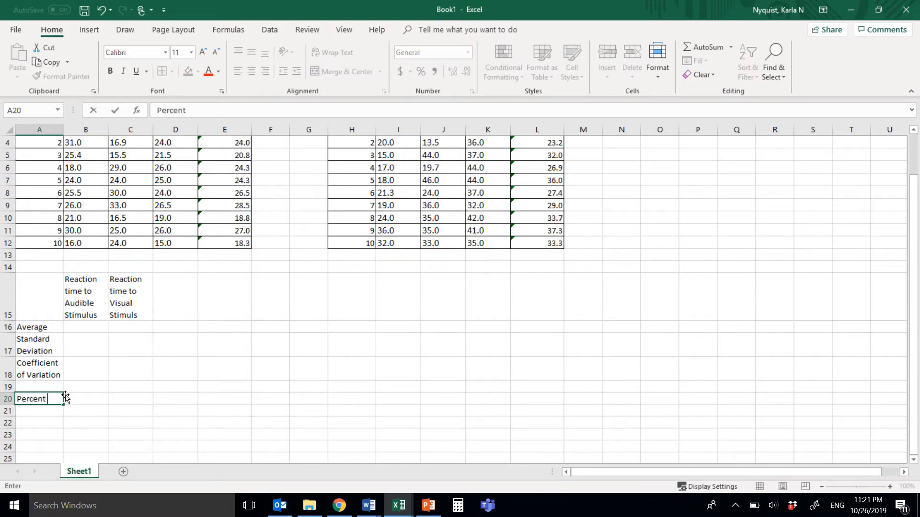
pyautogui.write('Difference')
pyautogui.press('Return')
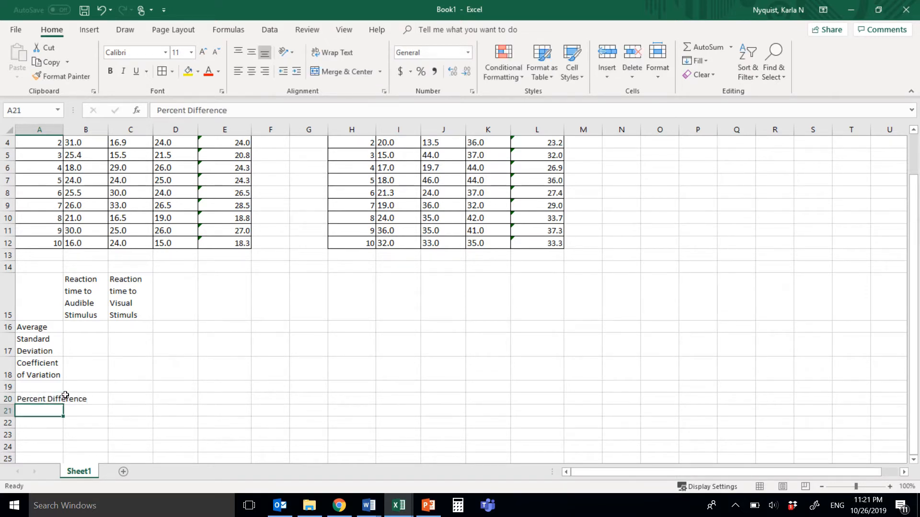
pyautogui.click(44, 398)
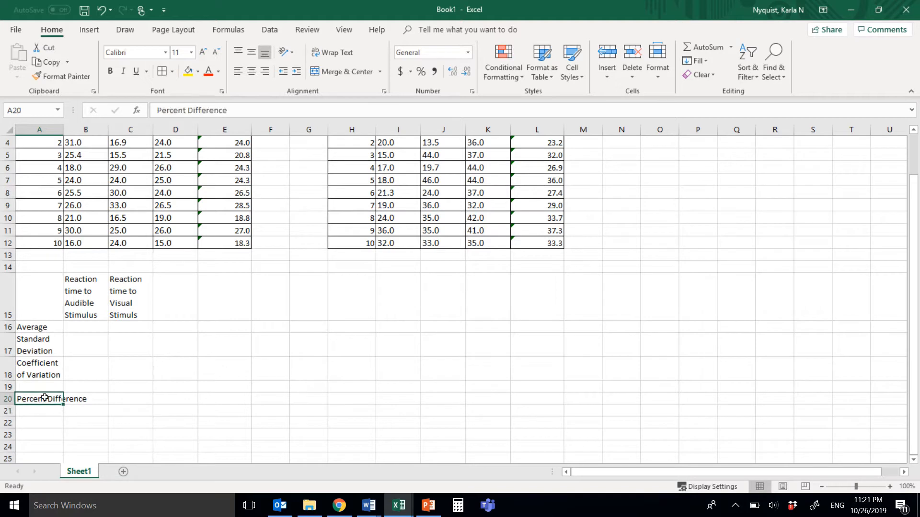
pyautogui.click(331, 53)
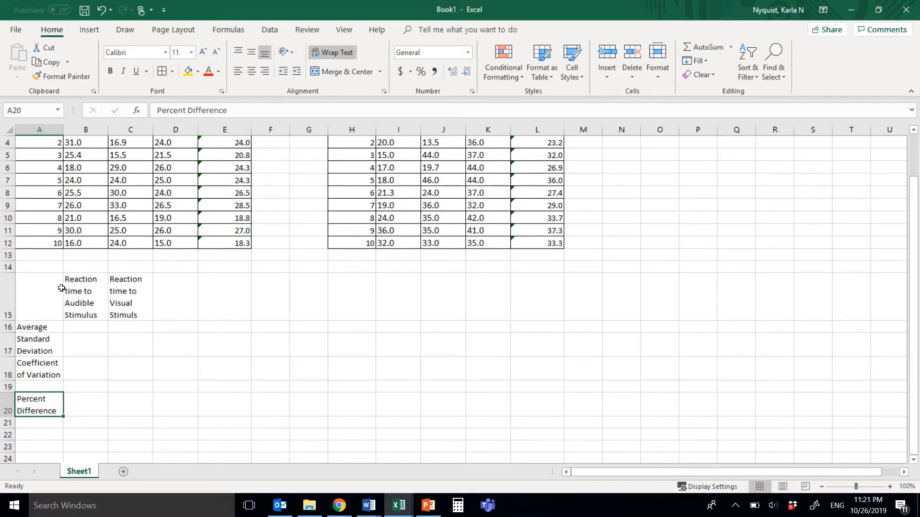
# - Apply borders to all cells of the summary table in A15:C20
pyautogui.moveTo(38, 300); pyautogui.dragTo(134, 402)
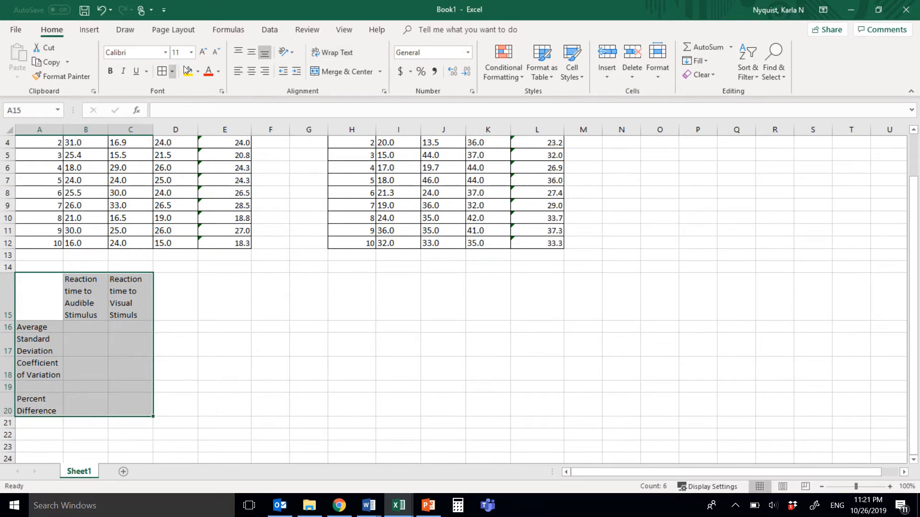
pyautogui.click(161, 71)
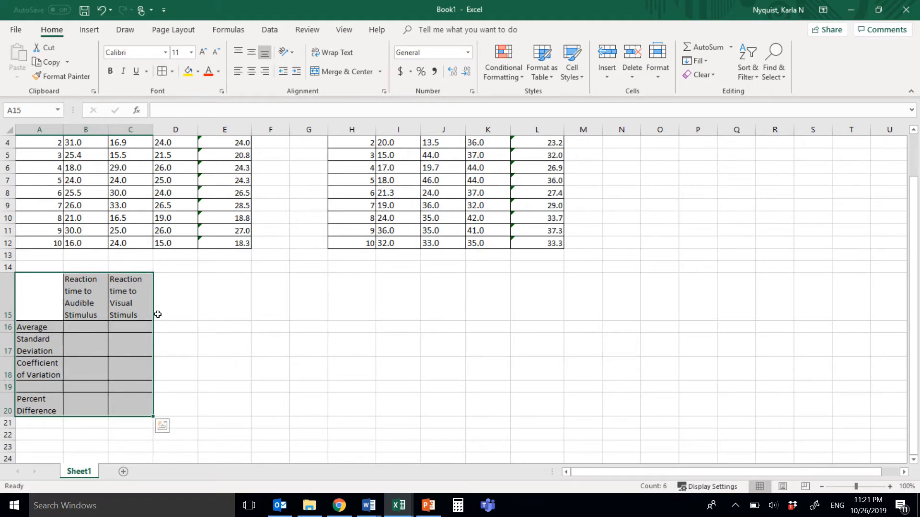
pyautogui.click(181, 328)
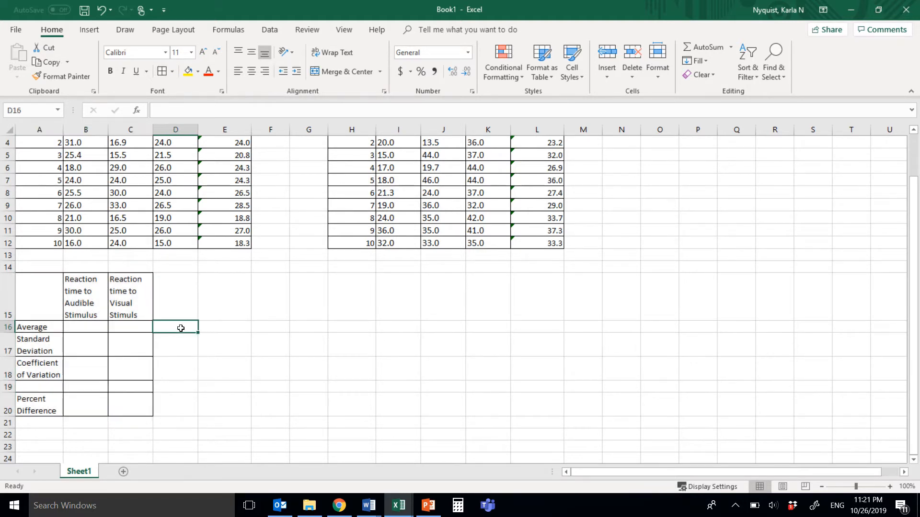
# - Calculate the audible average in B16 with the AVERAGE function over the participant averages in E3:E12
pyautogui.click(95, 330)
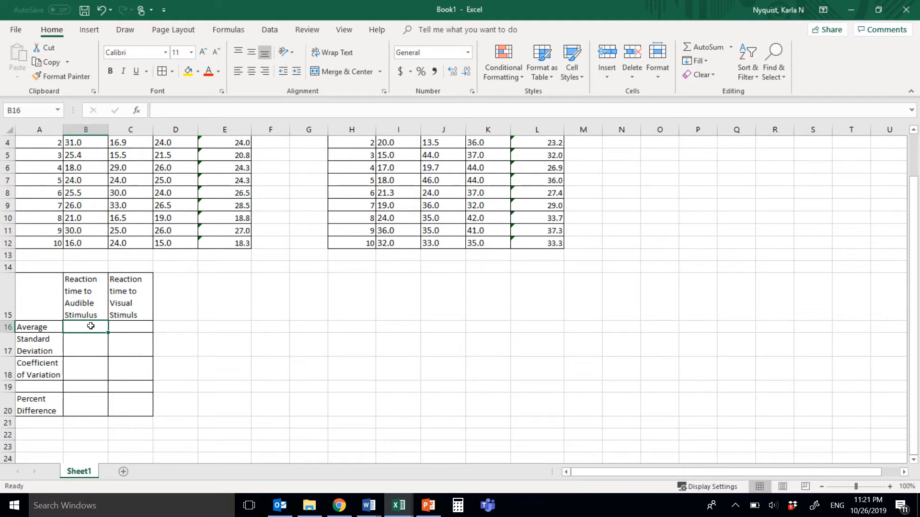
pyautogui.write('=ave')
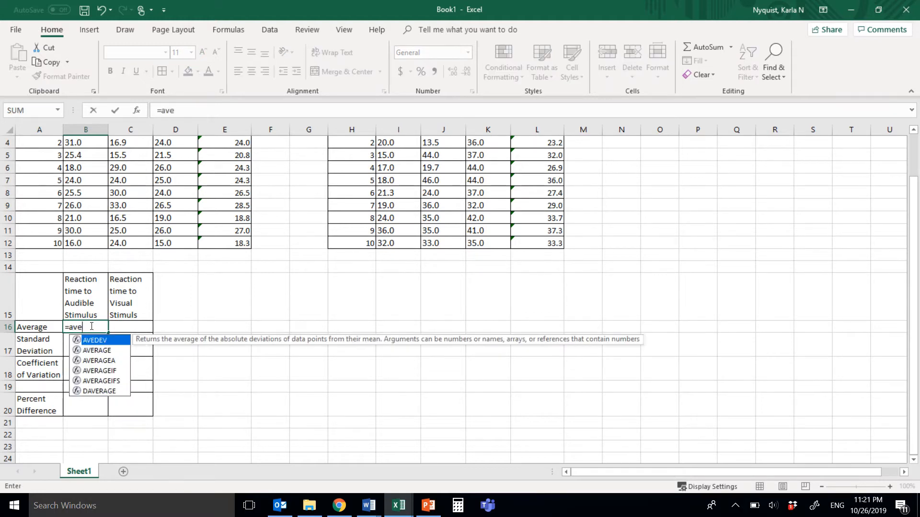
pyautogui.write('rage(')
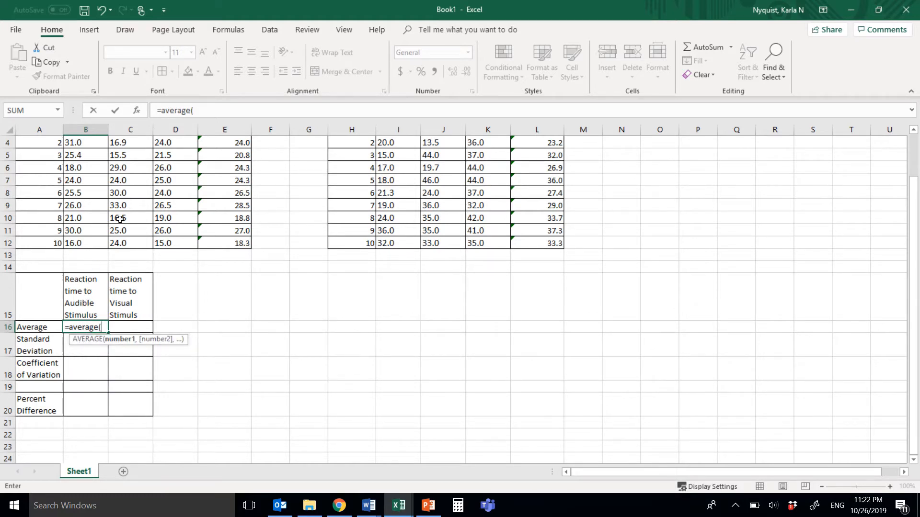
pyautogui.scroll(1, 119, 219)
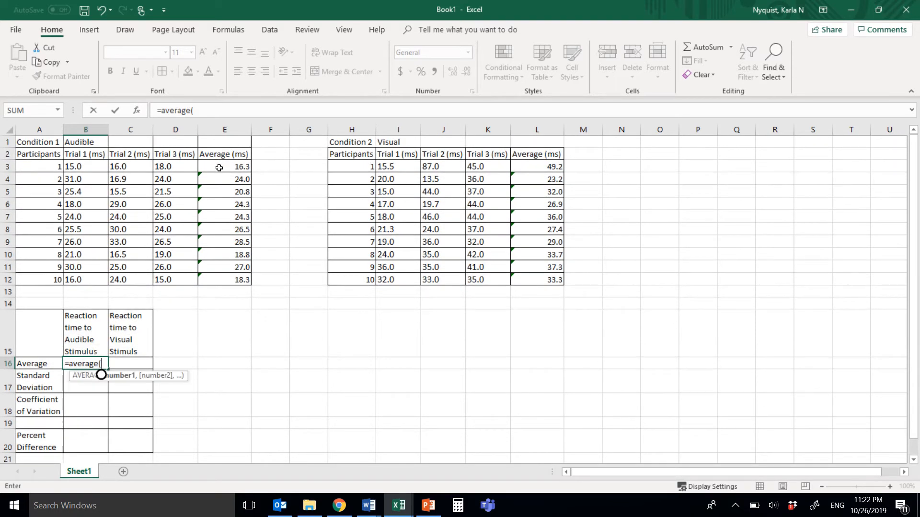
pyautogui.moveTo(219, 167); pyautogui.dragTo(228, 279)
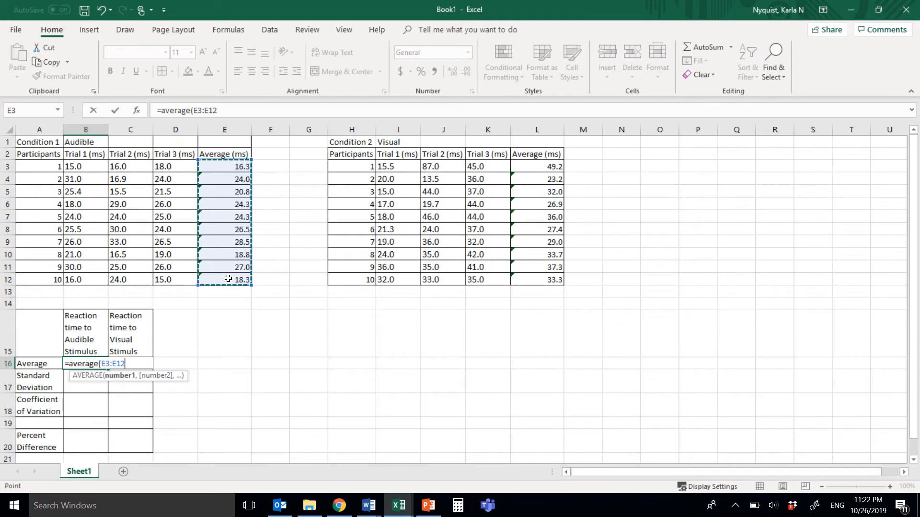
pyautogui.write(')')
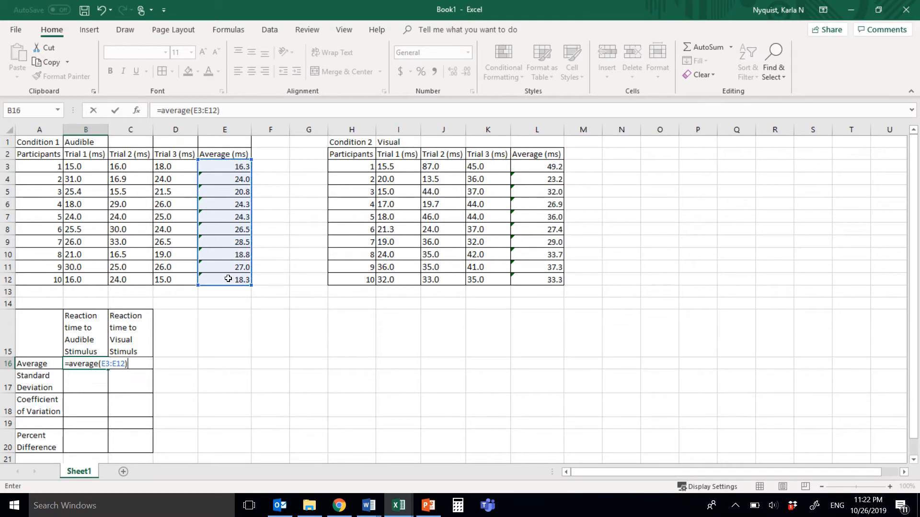
pyautogui.press('Return')
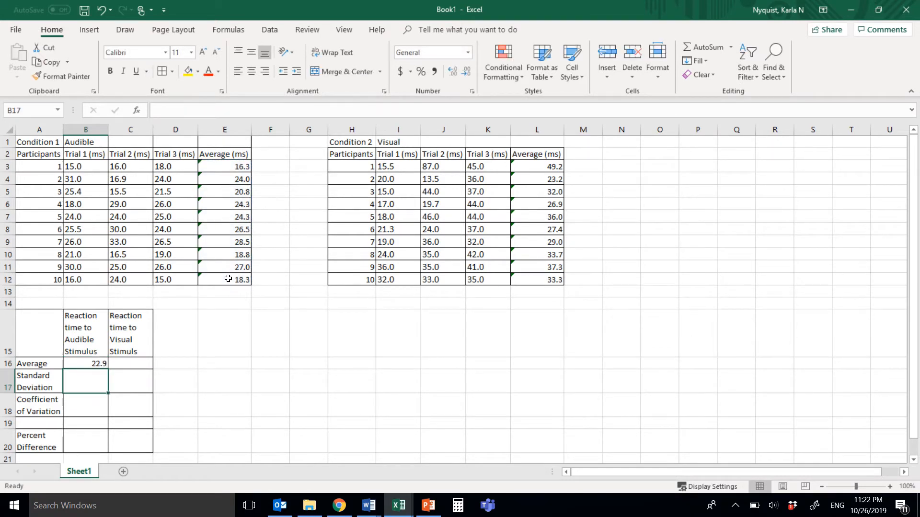
# - Calculate the visual average in C16 with the AVERAGE function over the participant averages in L3:L12
pyautogui.click(133, 364)
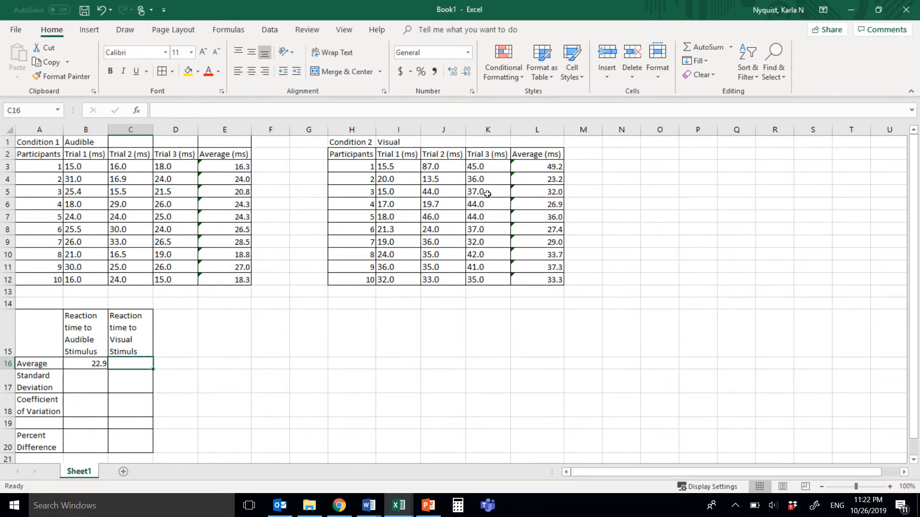
pyautogui.write('=')
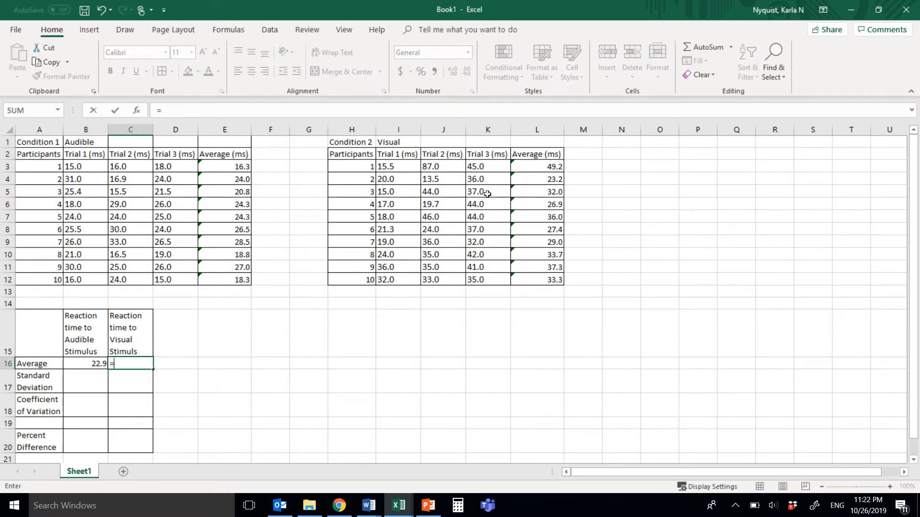
pyautogui.write('average(')
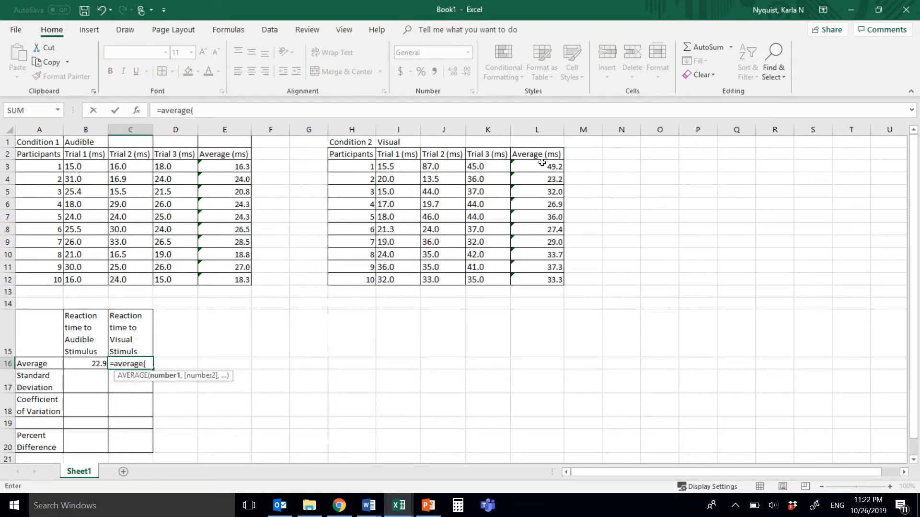
pyautogui.moveTo(542, 163); pyautogui.dragTo(535, 279)
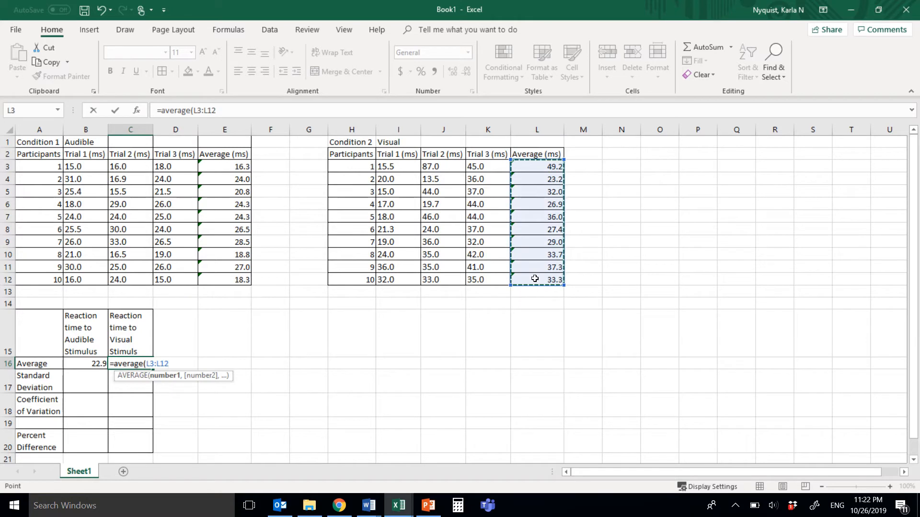
pyautogui.write(')')
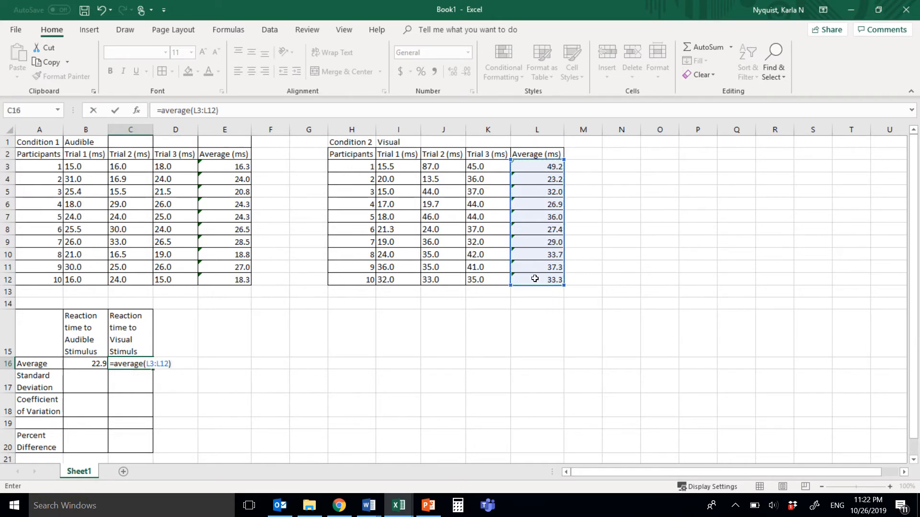
pyautogui.press('Return')
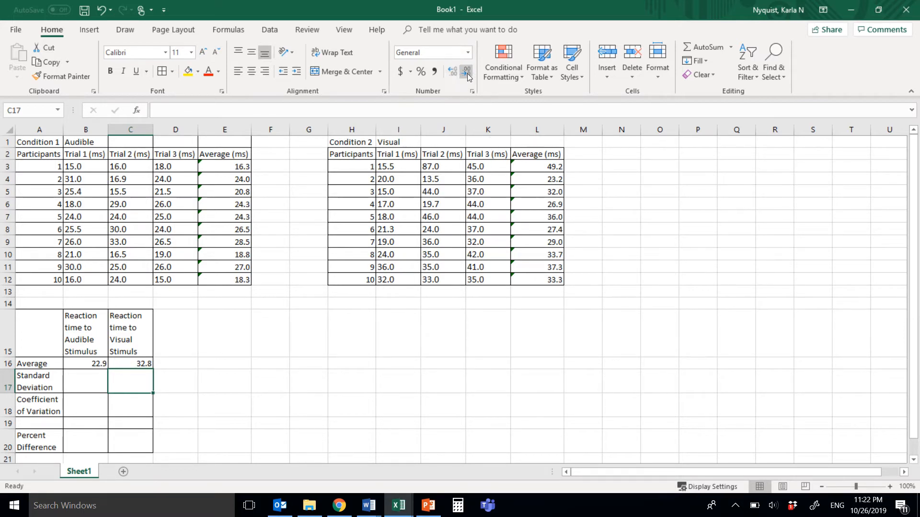
# - Calculate the audible standard deviation in B17 with STDEV.P over all trial values in B3:D12
pyautogui.click(90, 387)
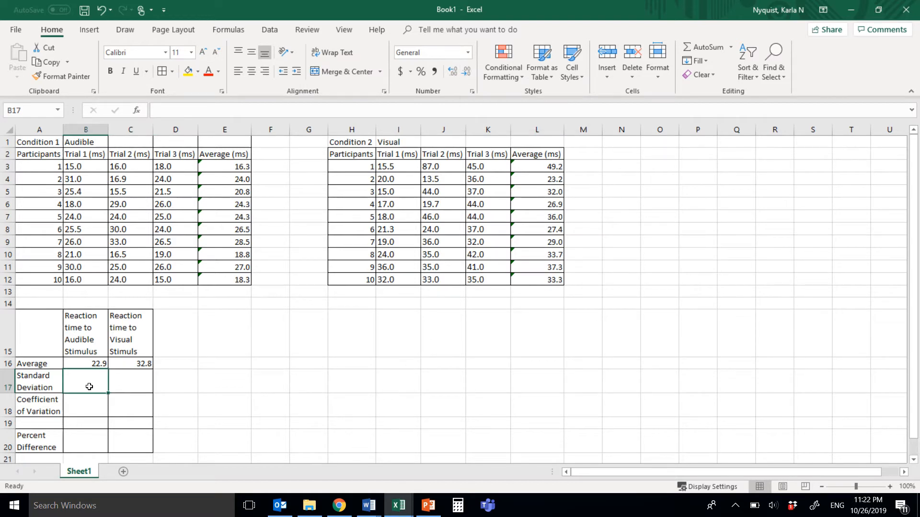
pyautogui.write('=')
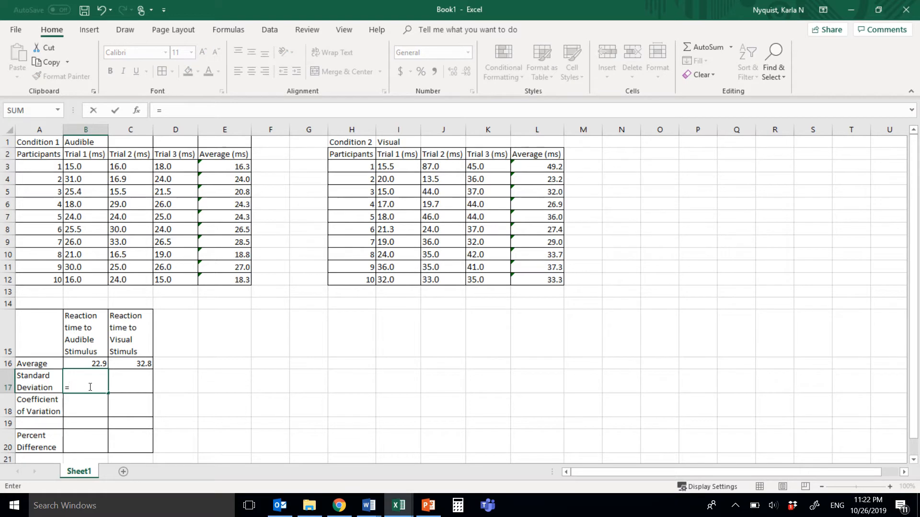
pyautogui.write('st')
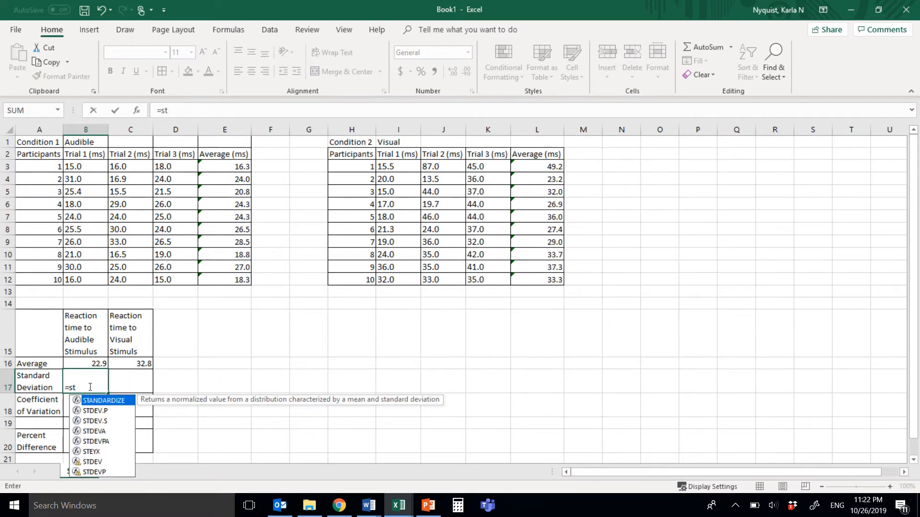
pyautogui.write('dev')
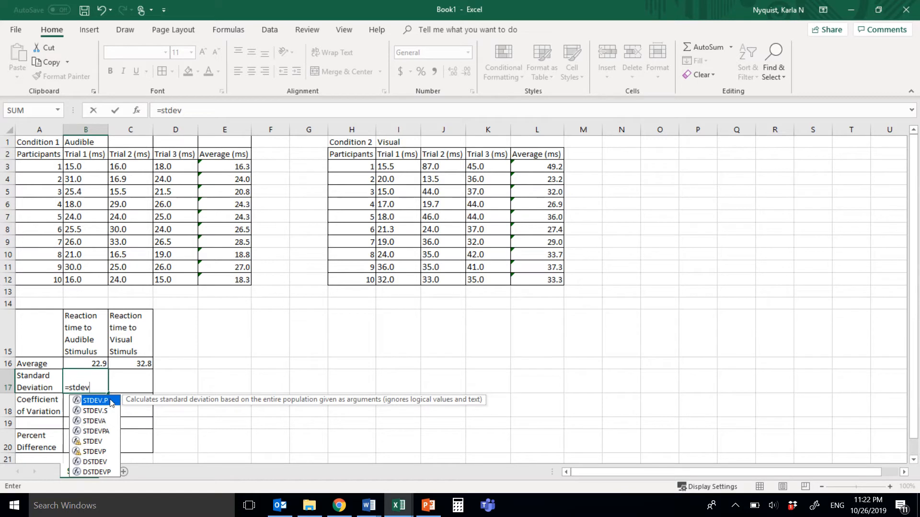
pyautogui.write('.p')
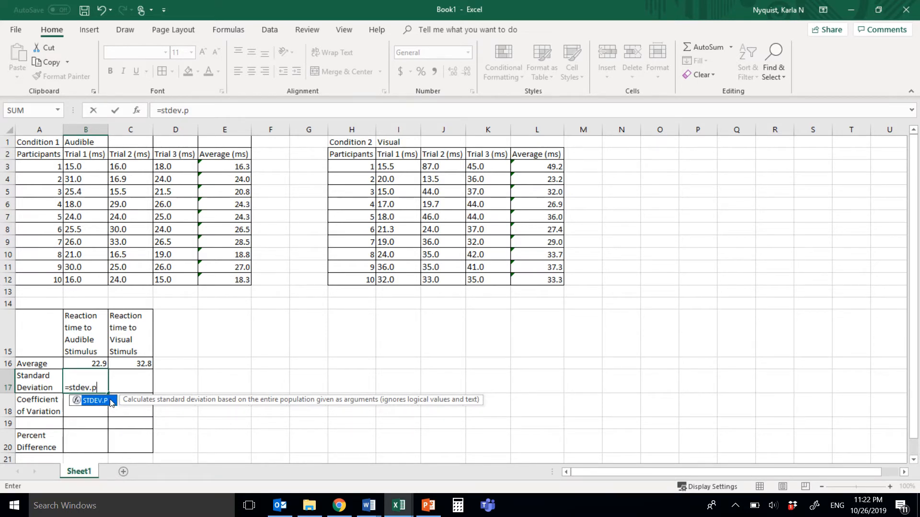
pyautogui.write('(')
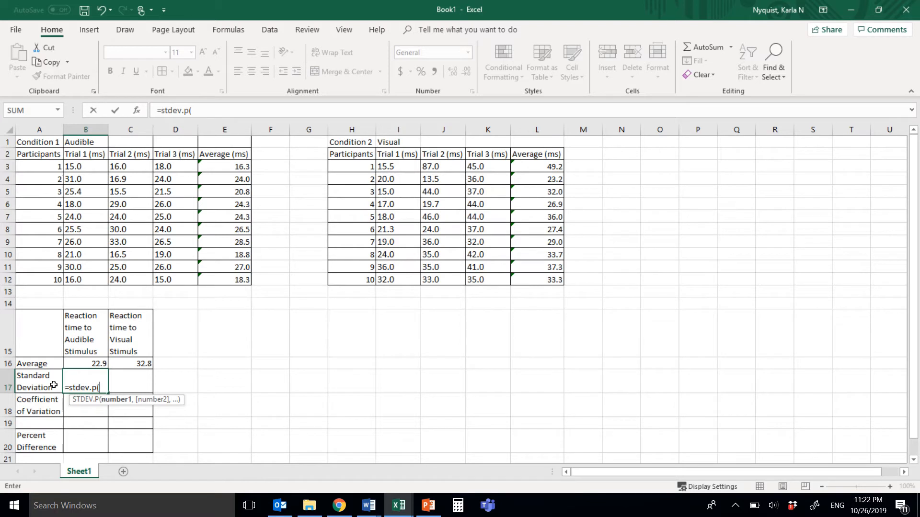
pyautogui.click(94, 168)
pyautogui.moveTo(177, 260); pyautogui.dragTo(178, 282)
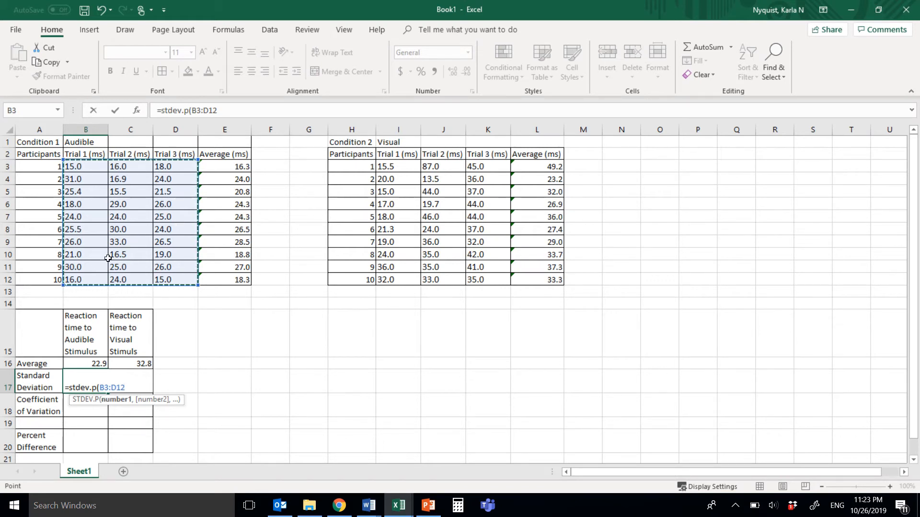
pyautogui.write(')')
pyautogui.press('Return')
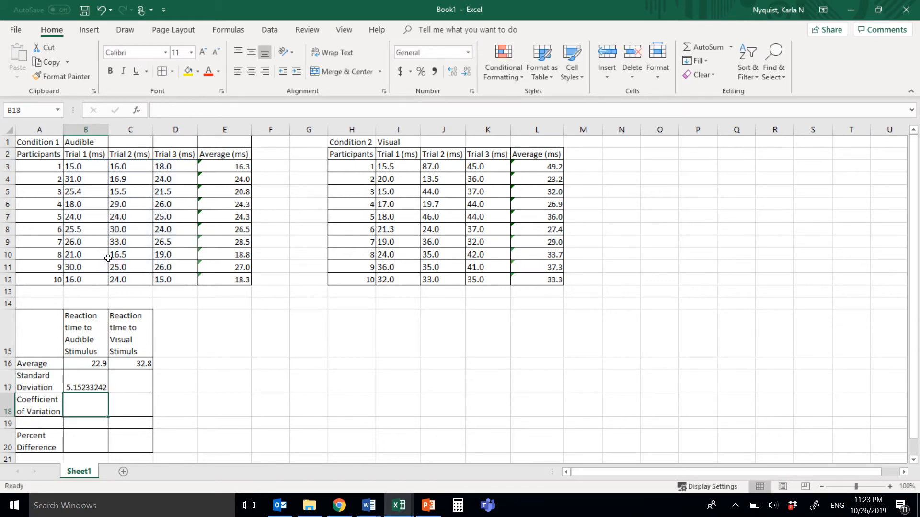
# - Calculate the visual standard deviation in C17 with STDEV.P over all trial values in I3:K12
pyautogui.click(127, 381)
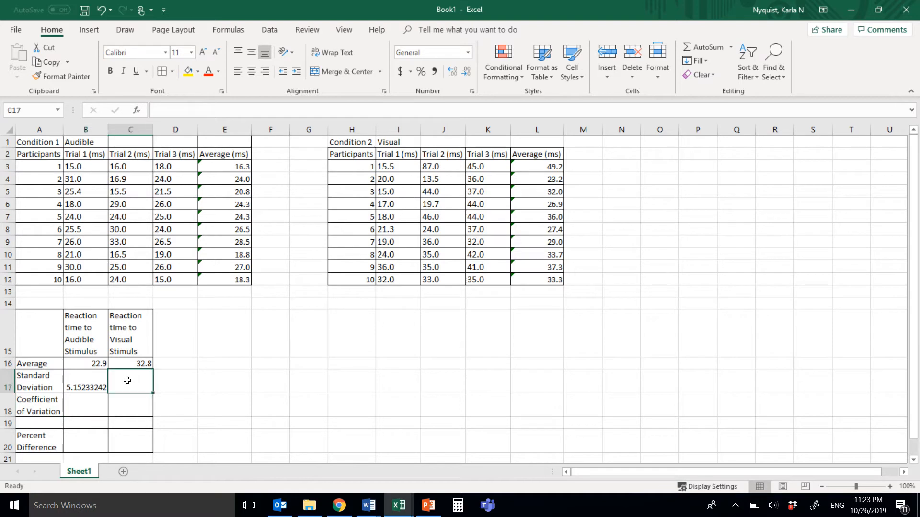
pyautogui.write('=')
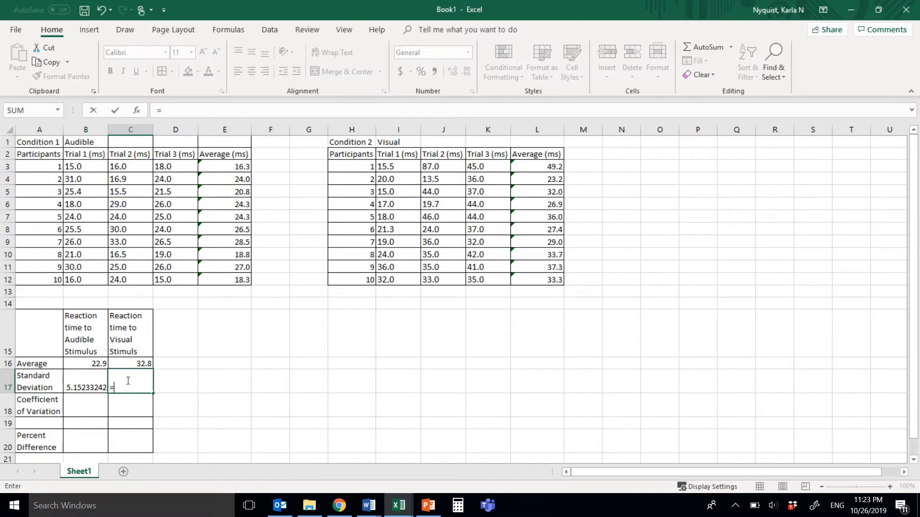
pyautogui.write('stdev.p(')
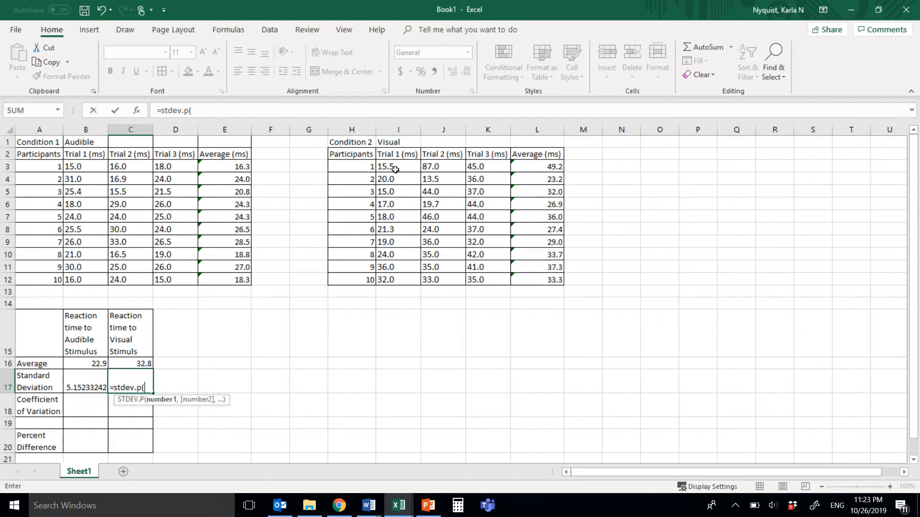
pyautogui.moveTo(393, 167); pyautogui.dragTo(478, 278)
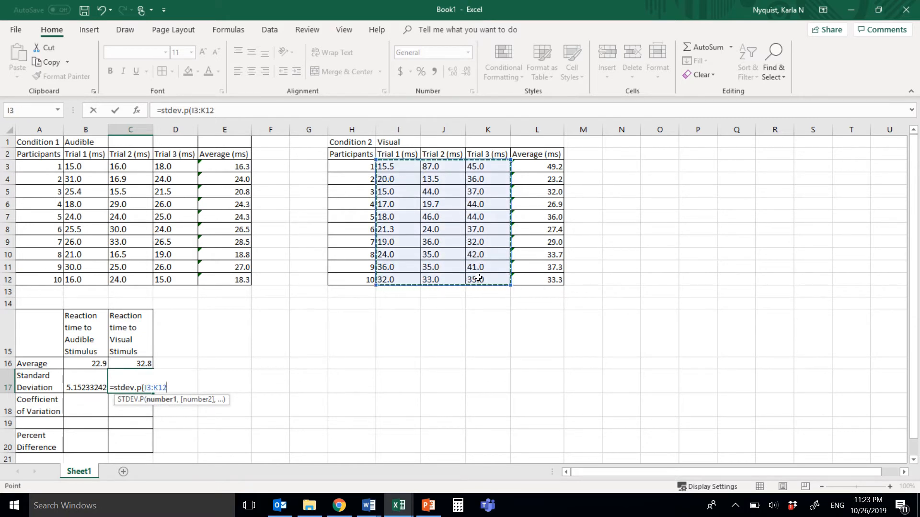
pyautogui.write(')')
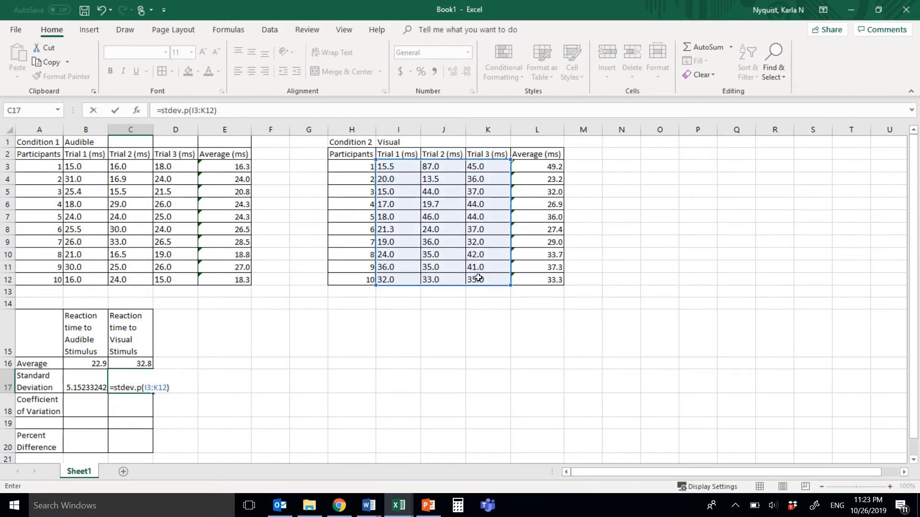
pyautogui.press('Return')
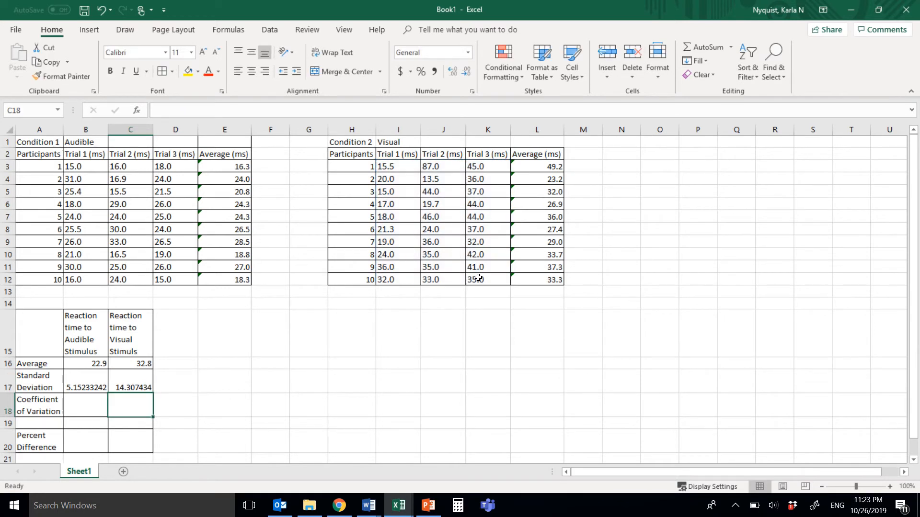
# - Reduce both standard deviations in B17:C17 to one decimal place
pyautogui.moveTo(134, 386); pyautogui.dragTo(101, 386)
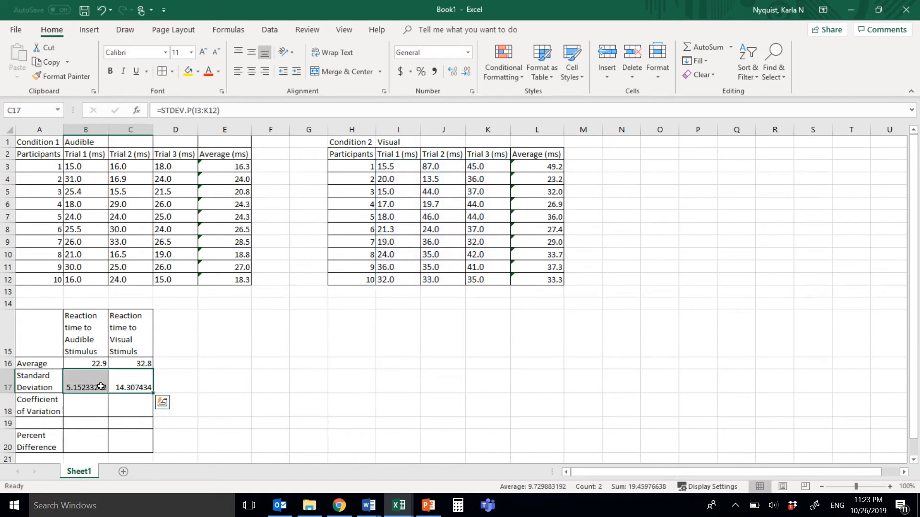
pyautogui.click(464, 75)
pyautogui.click(464, 75)
pyautogui.click(464, 75)
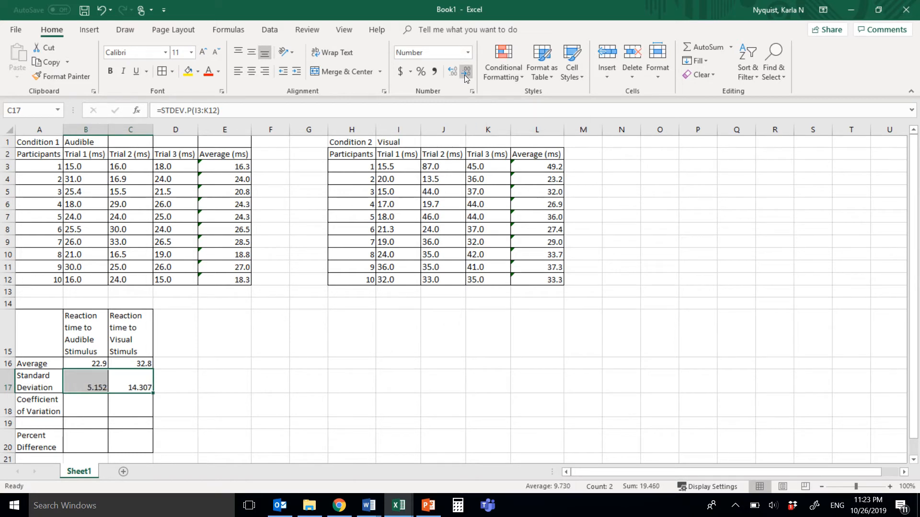
pyautogui.click(464, 75)
pyautogui.click(464, 75)
# - Calculate the audible coefficient of variation in B18 with the formula =(B17/B16)*100
pyautogui.click(92, 410)
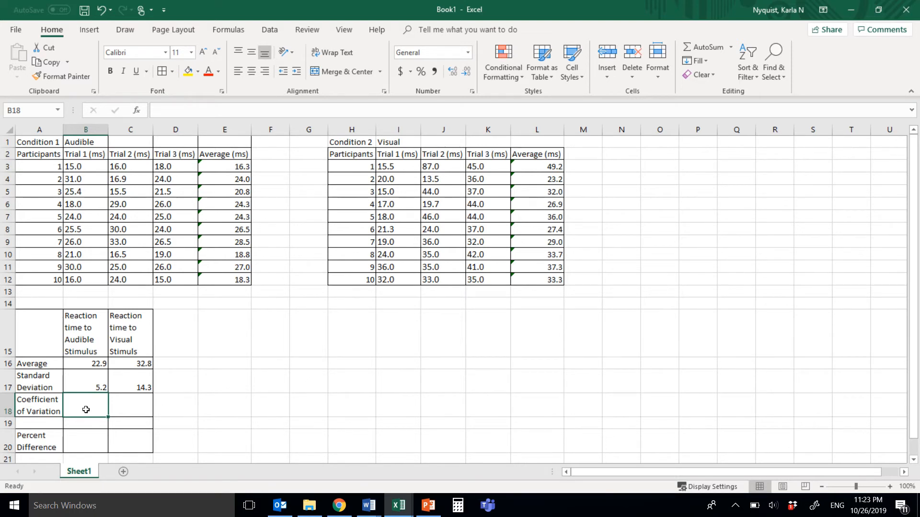
pyautogui.write('=')
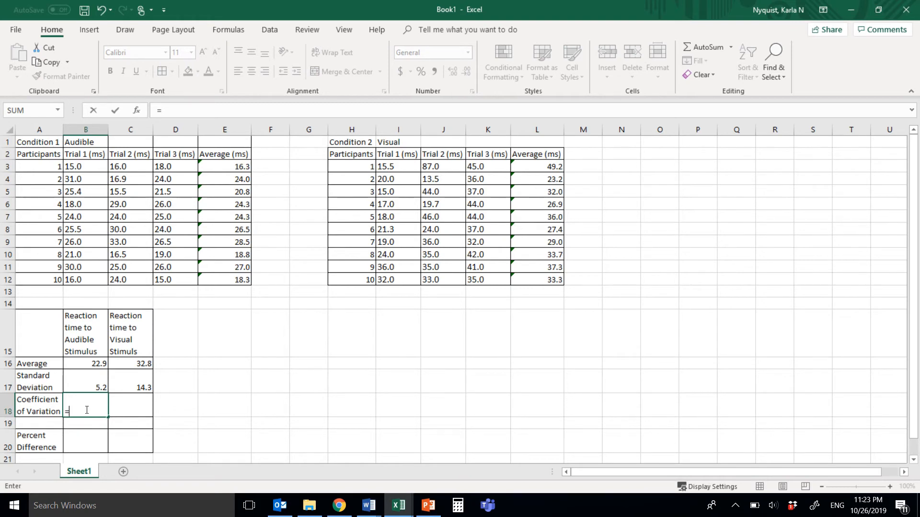
pyautogui.write('(')
pyautogui.click(87, 384)
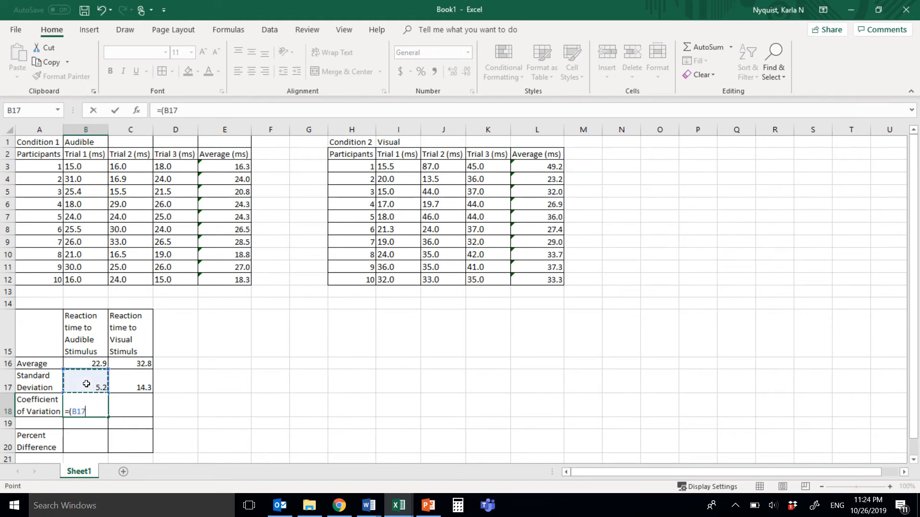
pyautogui.write('/')
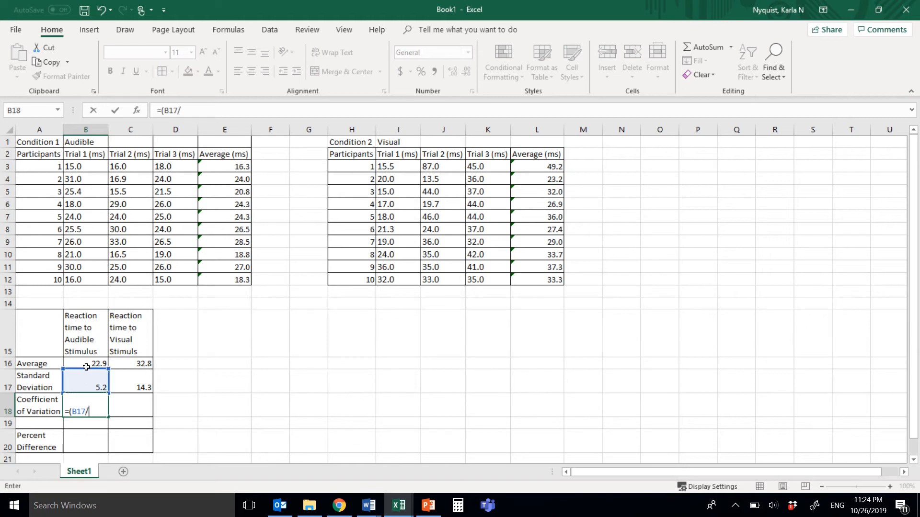
pyautogui.click(89, 363)
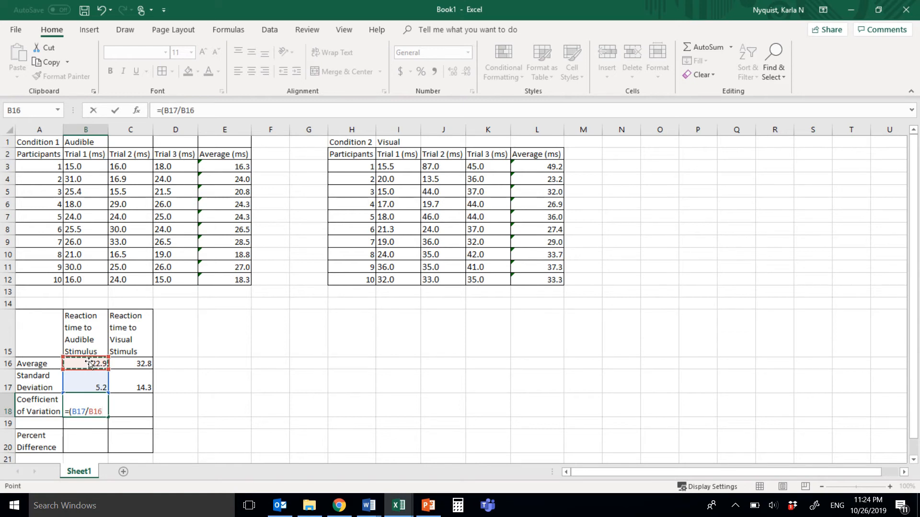
pyautogui.write(')*100')
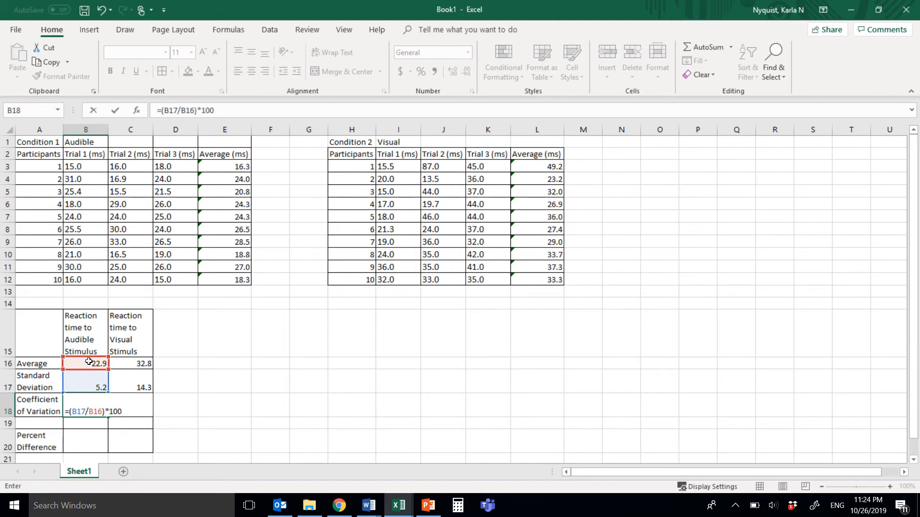
pyautogui.press('Return')
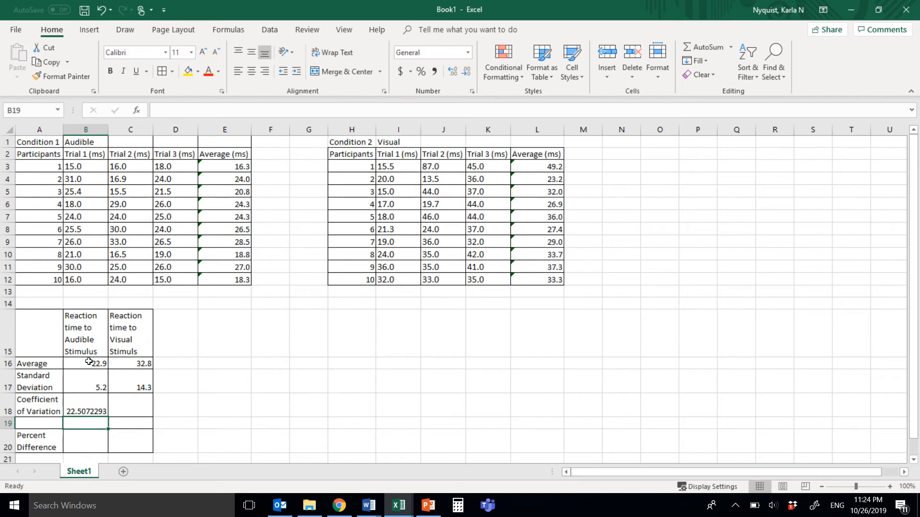
# - Calculate the visual coefficient of variation in C18 with the formula =(C17/C16)*100
pyautogui.click(129, 401)
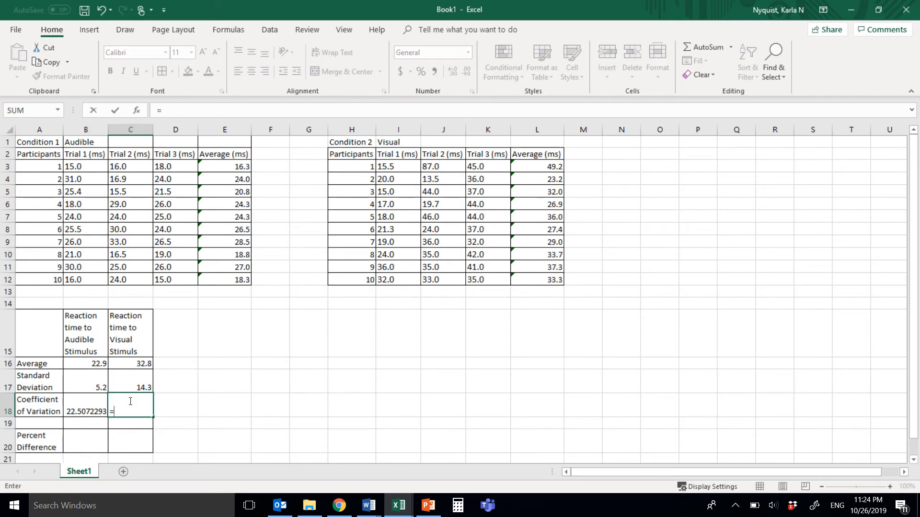
pyautogui.write('=(')
pyautogui.click(131, 380)
pyautogui.write('/')
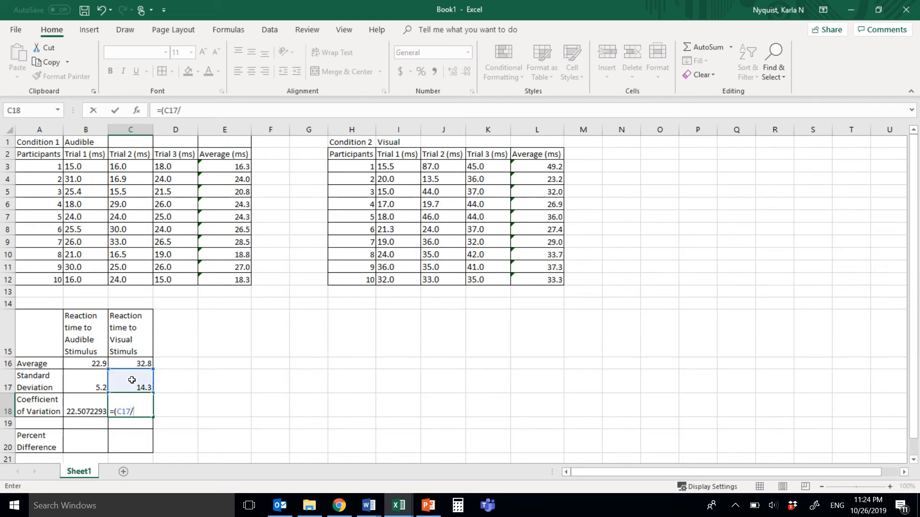
pyautogui.click(133, 364)
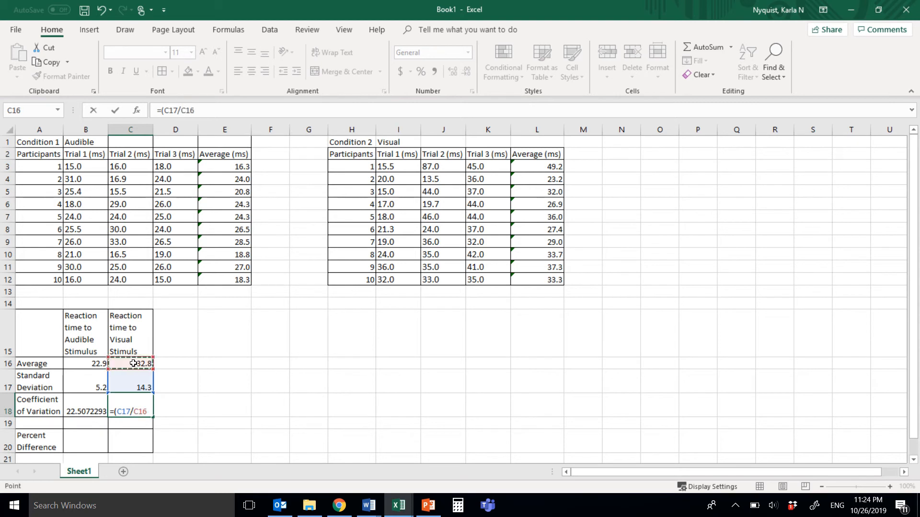
pyautogui.write(')*100')
pyautogui.press('Return')
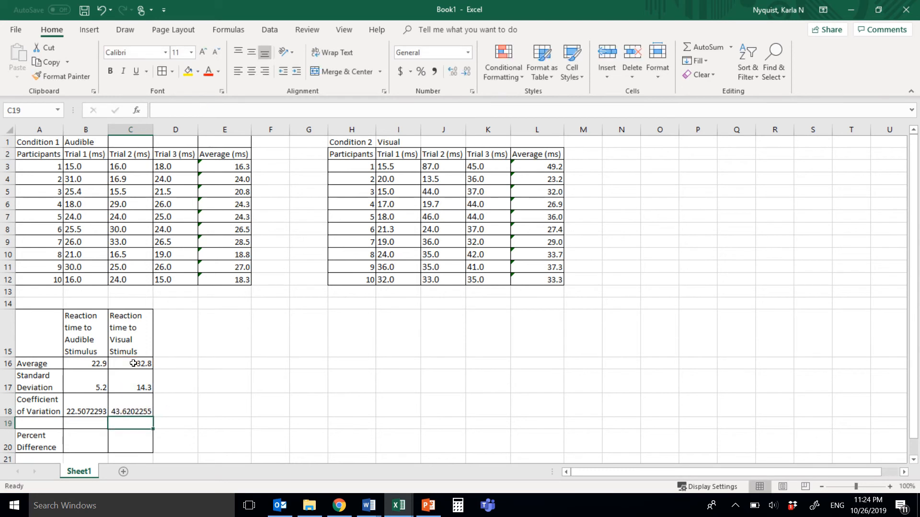
# - Reduce both coefficients of variation in B18:C18 to one decimal place
pyautogui.moveTo(86, 407); pyautogui.dragTo(129, 408)
pyautogui.click(463, 76)
pyautogui.click(463, 77)
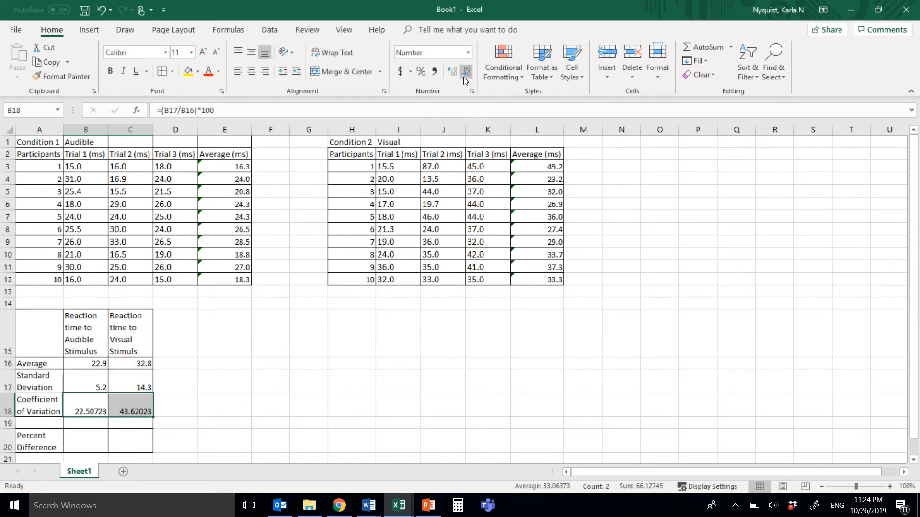
pyautogui.click(463, 77)
pyautogui.click(464, 77)
pyautogui.click(463, 76)
pyautogui.click(464, 77)
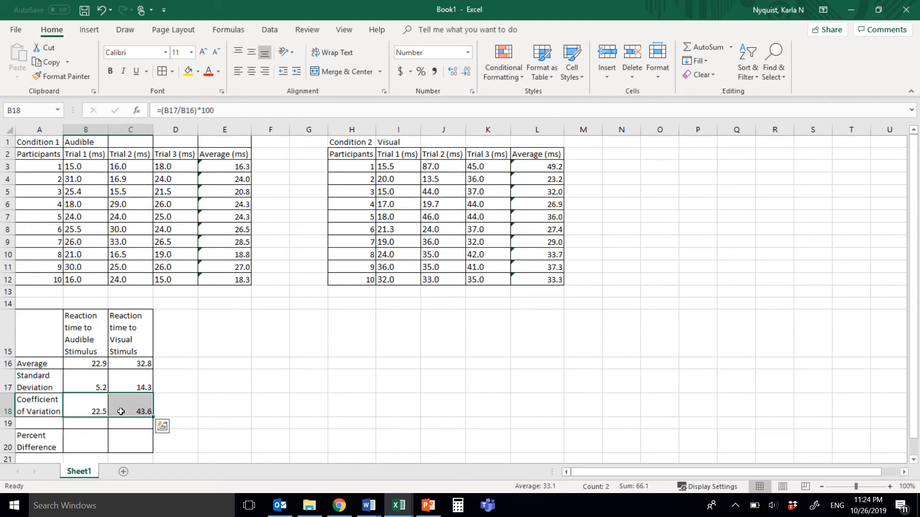
pyautogui.click(88, 383)
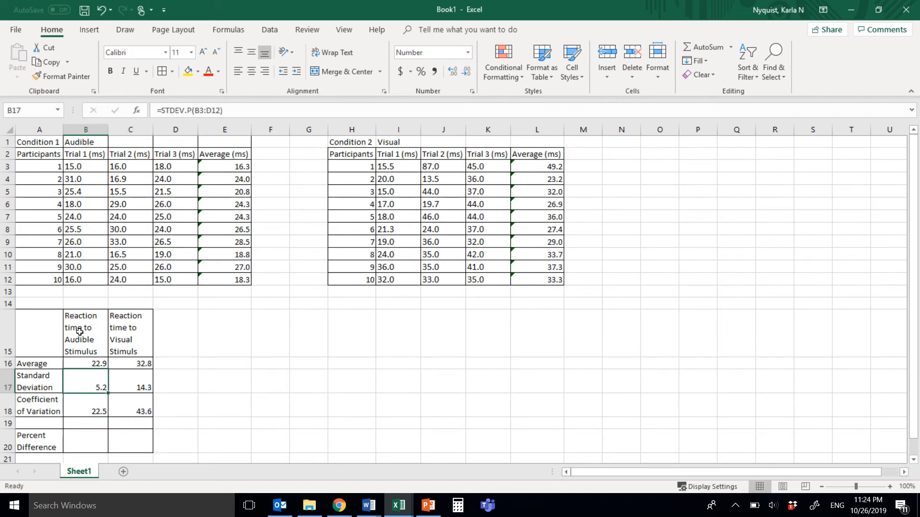
pyautogui.click(83, 406)
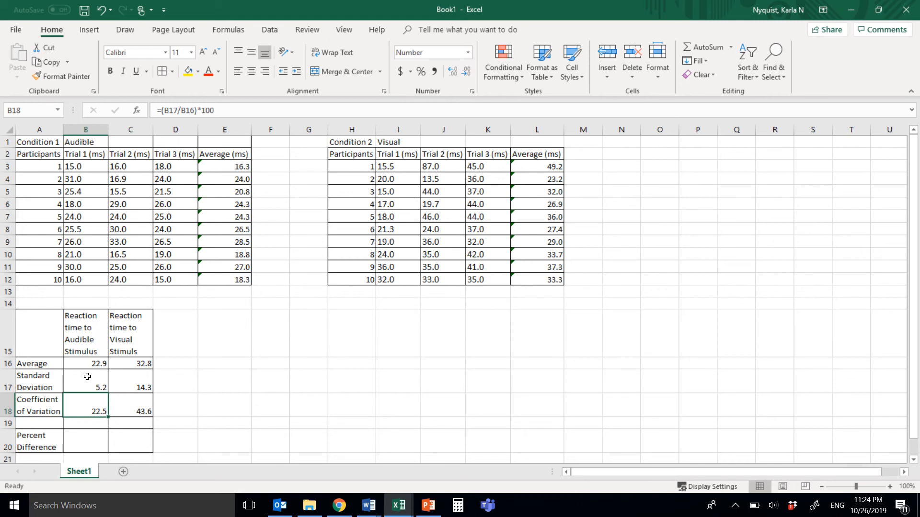
# - Calculate the percent difference between the visual and audible averages in C20 with the formula =((C16-B16)/B16)*100
pyautogui.scroll(-1, 87, 376)
pyautogui.click(132, 407)
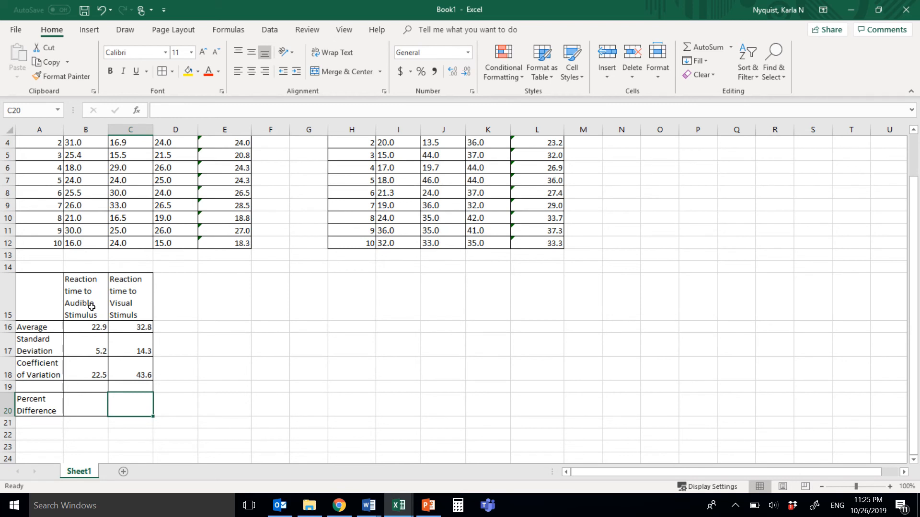
pyautogui.write('=')
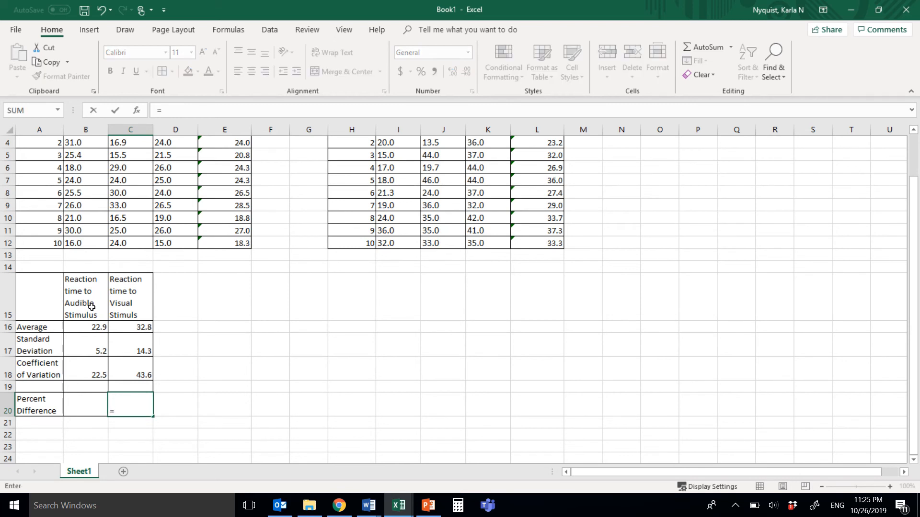
pyautogui.write('((')
pyautogui.click(130, 326)
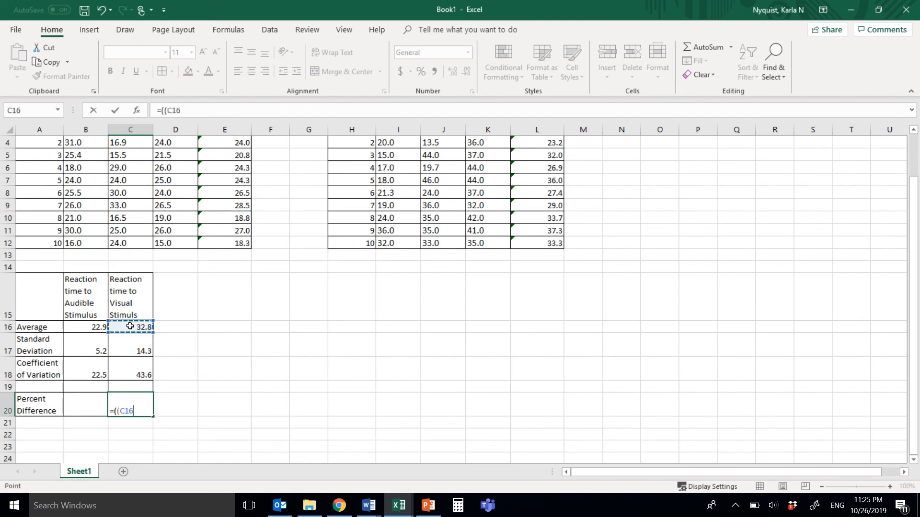
pyautogui.write('-')
pyautogui.click(84, 326)
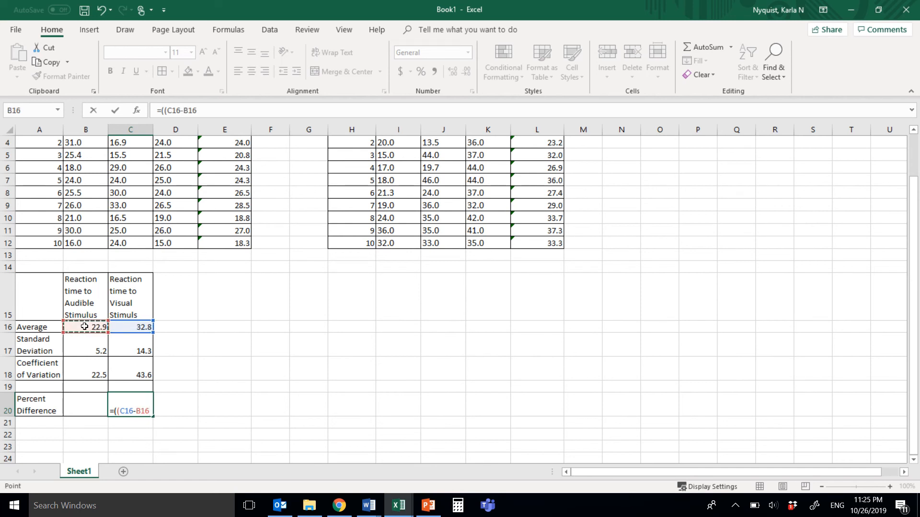
pyautogui.write(')/')
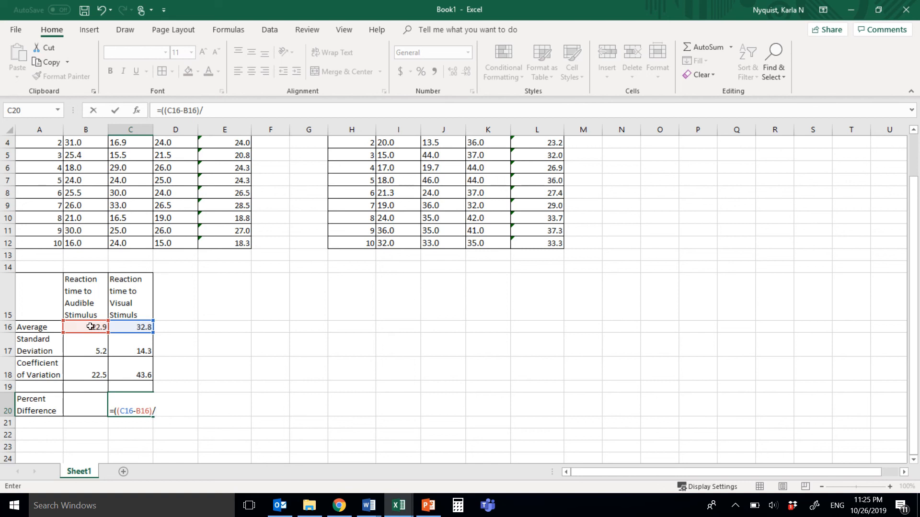
pyautogui.click(83, 327)
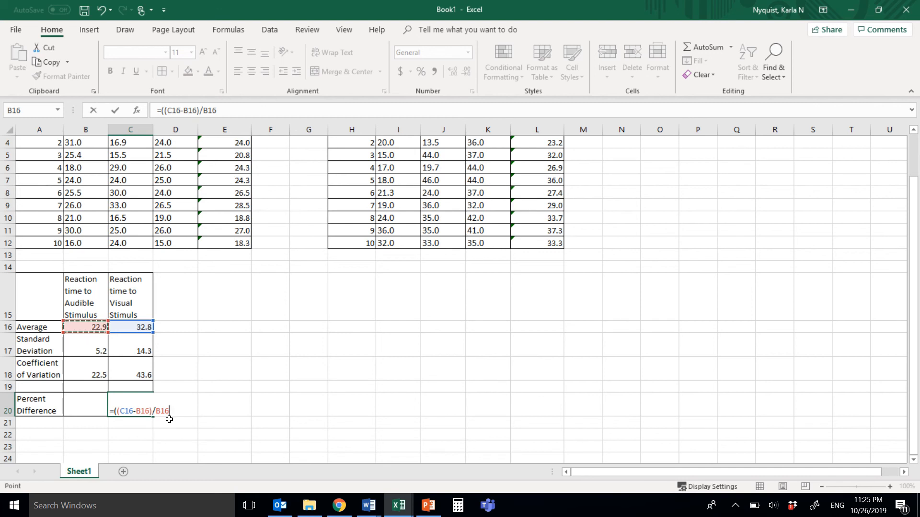
pyautogui.write(')*100')
pyautogui.press('Return')
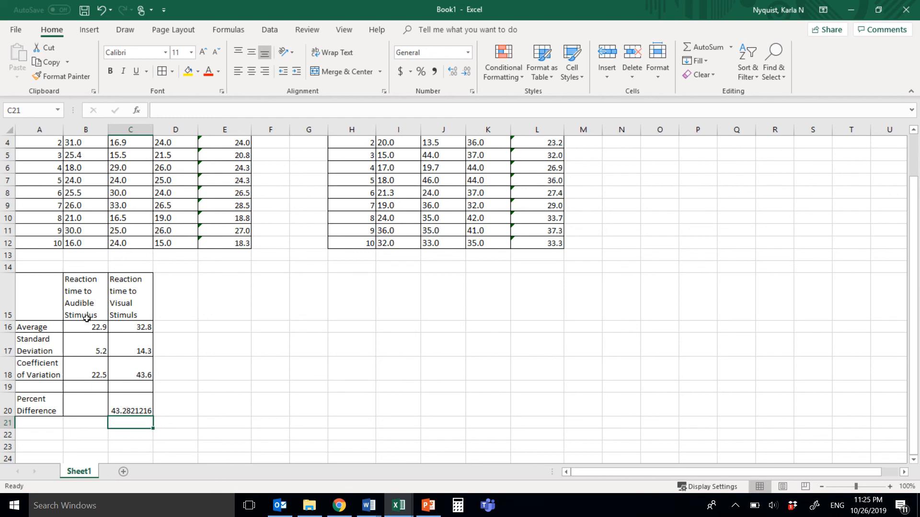
# - Reduce the percent difference in C20 to one decimal place and deselect the cell
pyautogui.click(142, 404)
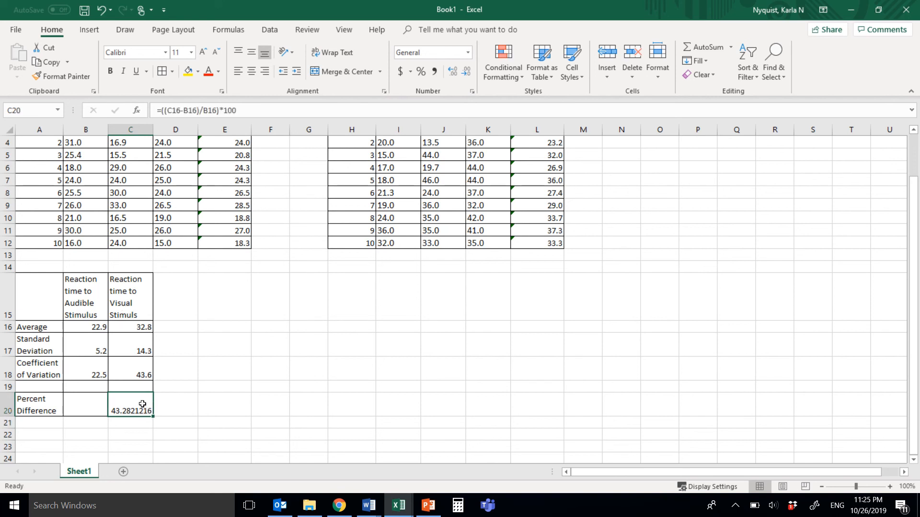
pyautogui.click(467, 72)
pyautogui.click(467, 71)
pyautogui.click(467, 72)
pyautogui.click(467, 71)
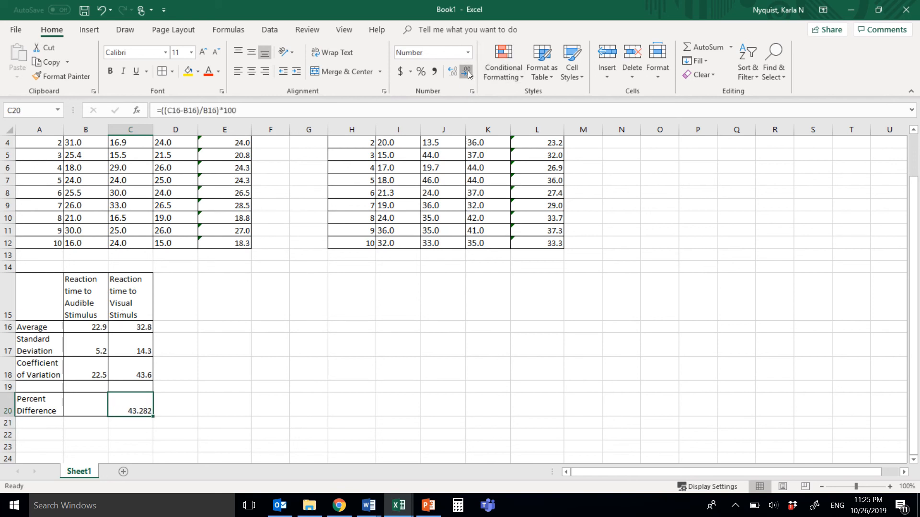
pyautogui.click(467, 72)
pyautogui.click(467, 72)
pyautogui.click(274, 369)
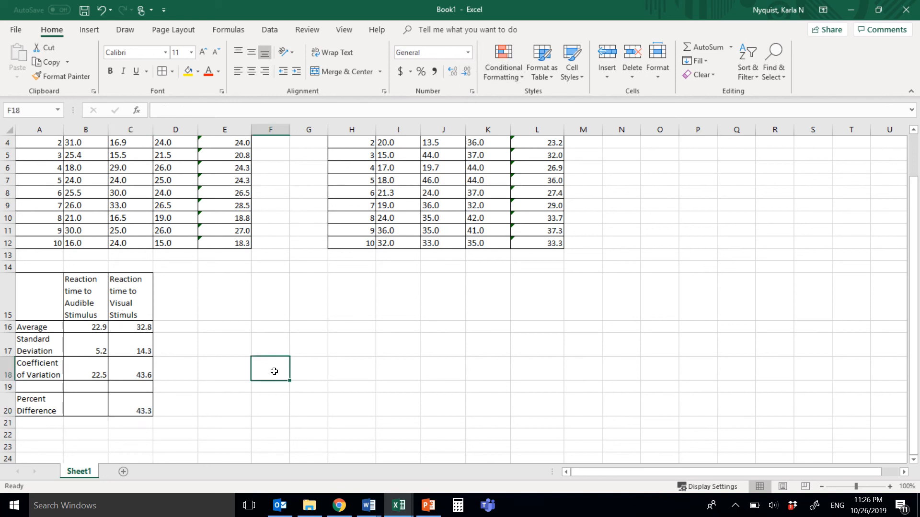